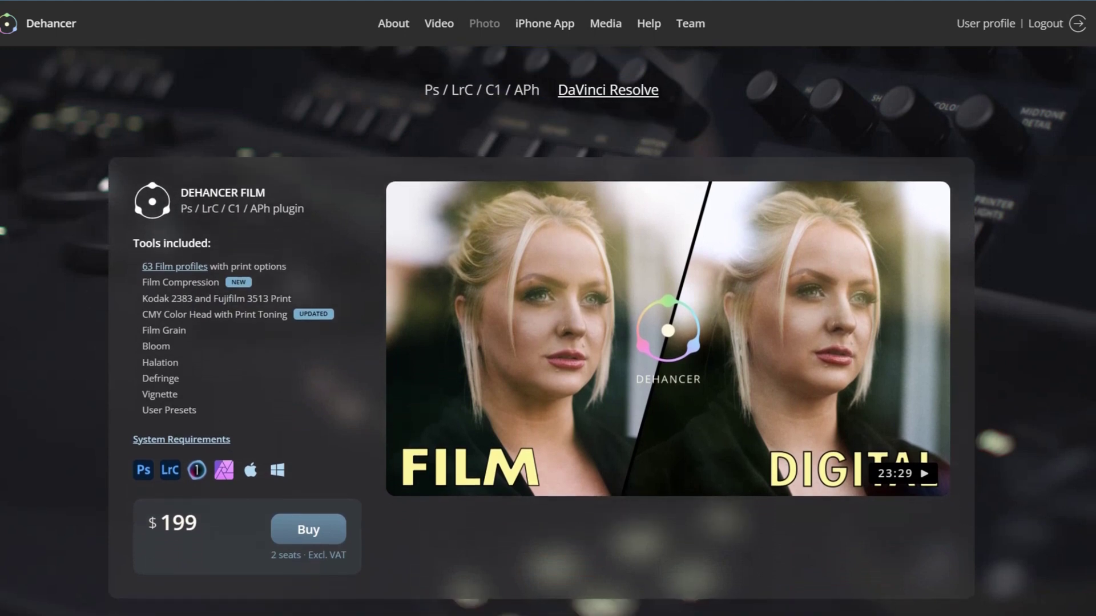
# Look through the Dehancer product page's descriptions of film profiles, grain, bloom and halation effects
pyautogui.scroll(-4, 541, 325)
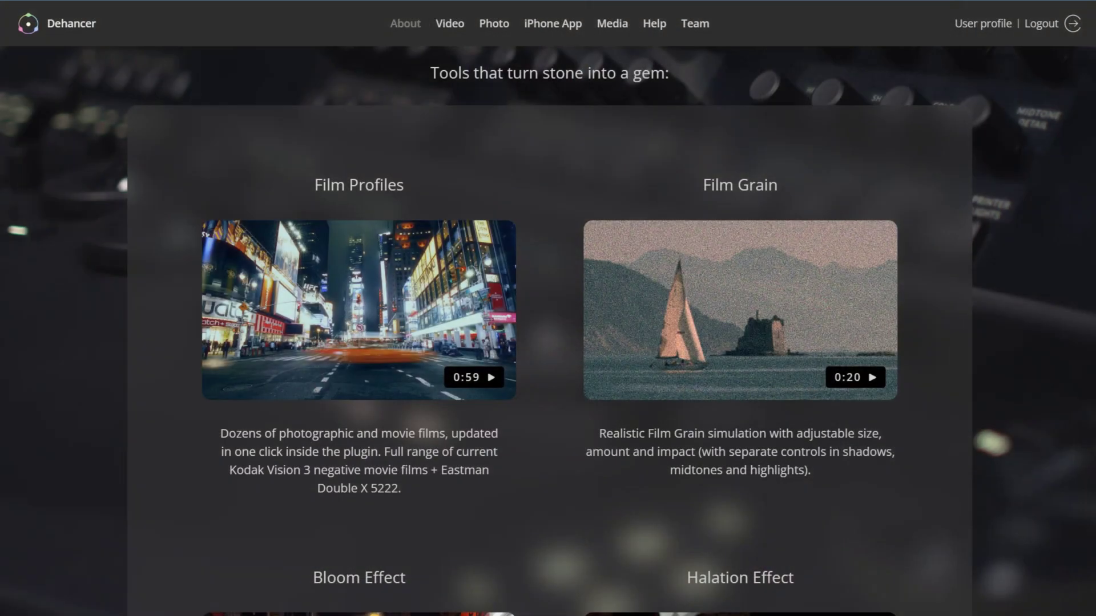
pyautogui.scroll(-5, 548, 331)
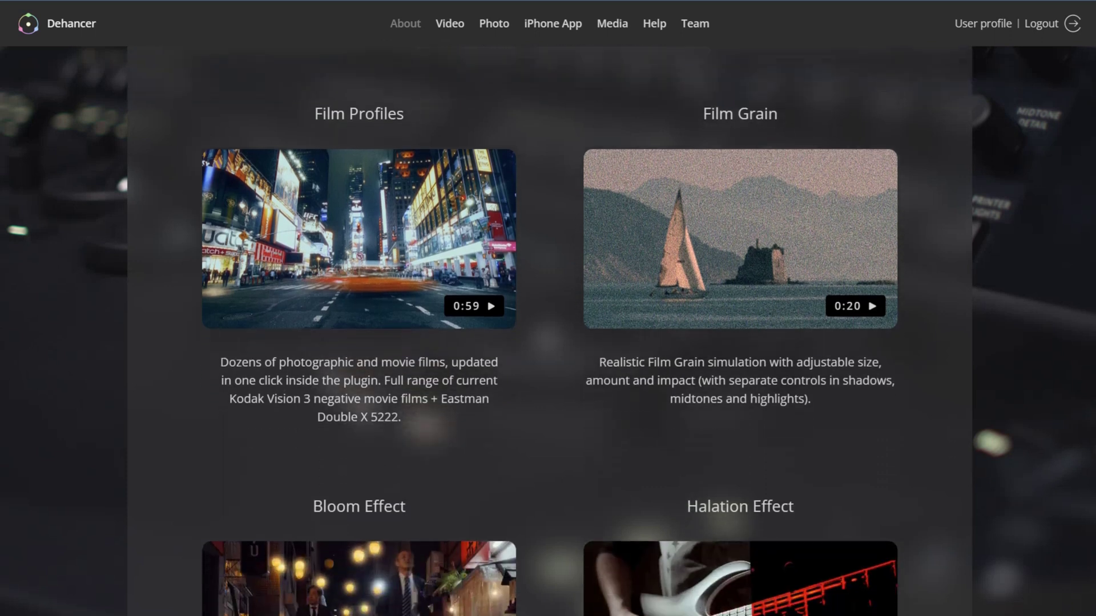
pyautogui.scroll(-4, 548, 331)
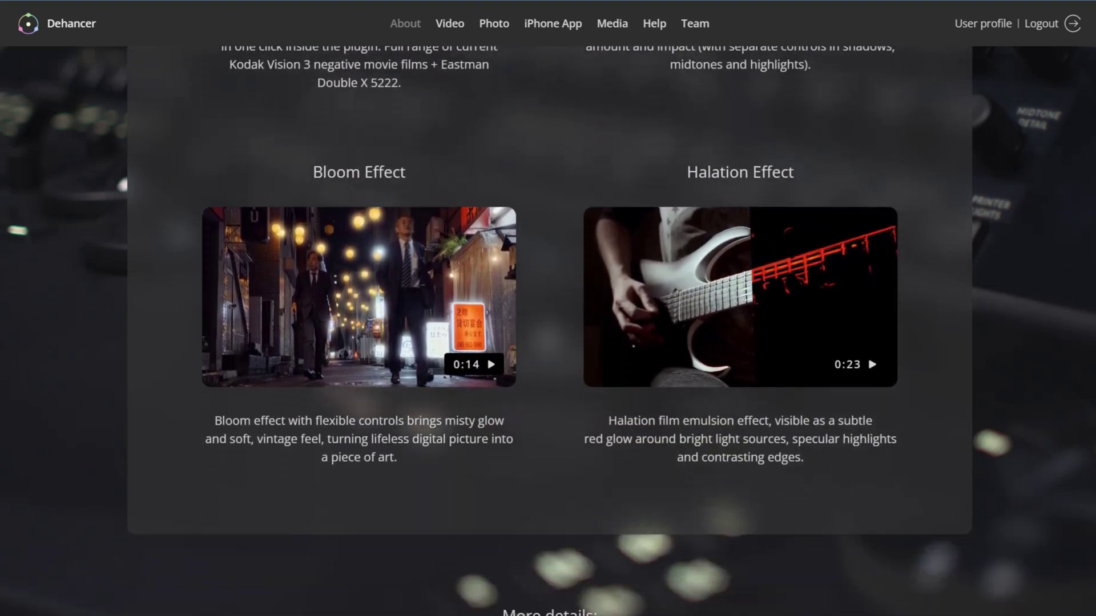
pyautogui.scroll(-5, 548, 331)
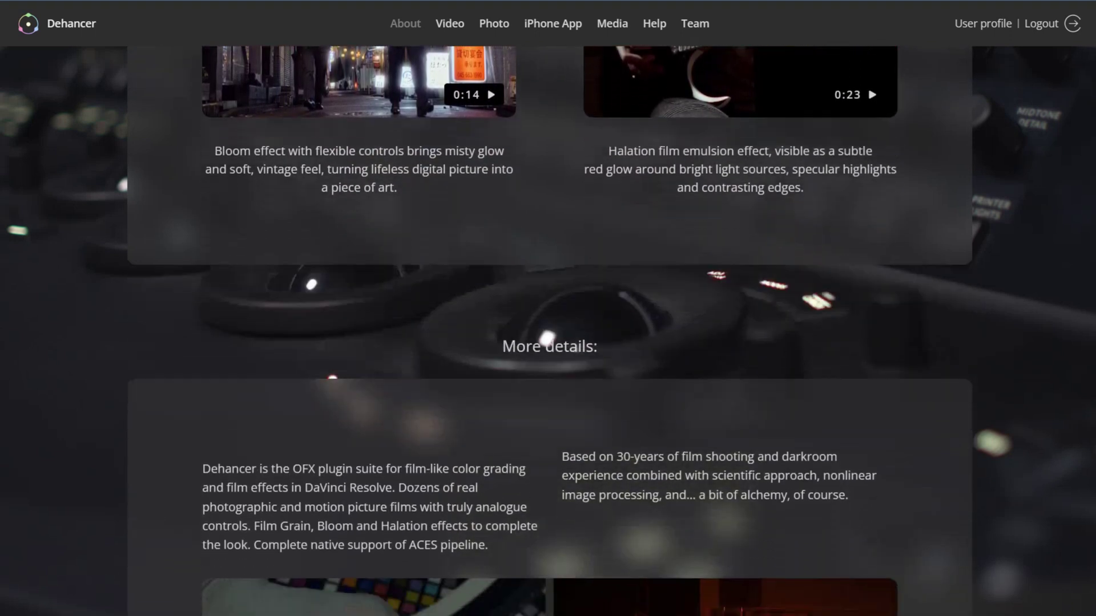
pyautogui.scroll(-2, 548, 331)
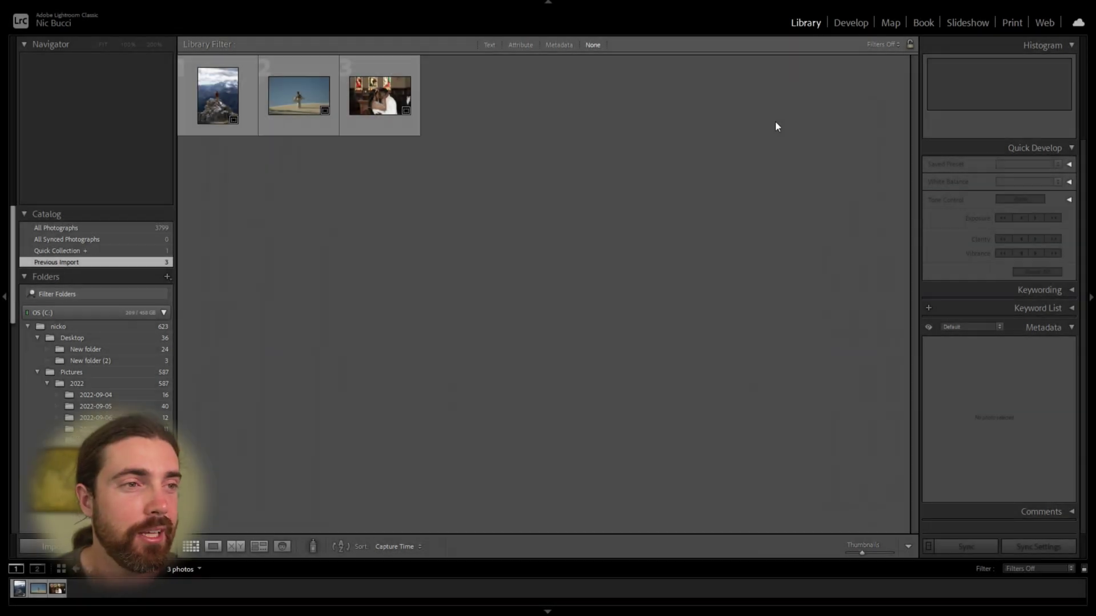
# In Lightroom Classic, view the imported photos at full size and settle on the mountain photo DSC08755.ARW
pyautogui.doubleClick(365, 97)
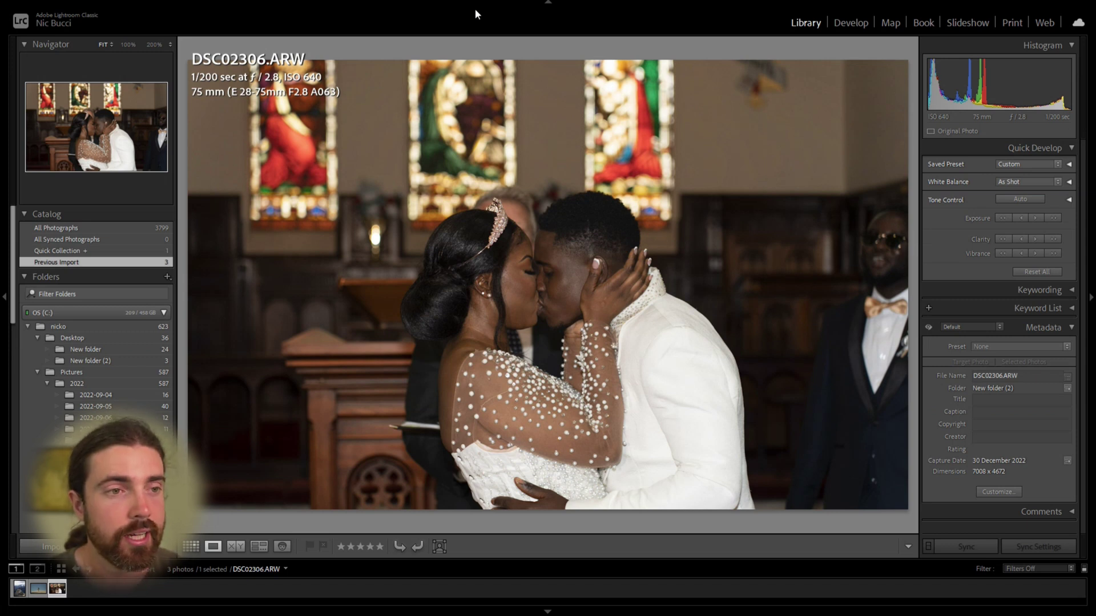
pyautogui.press('Left')
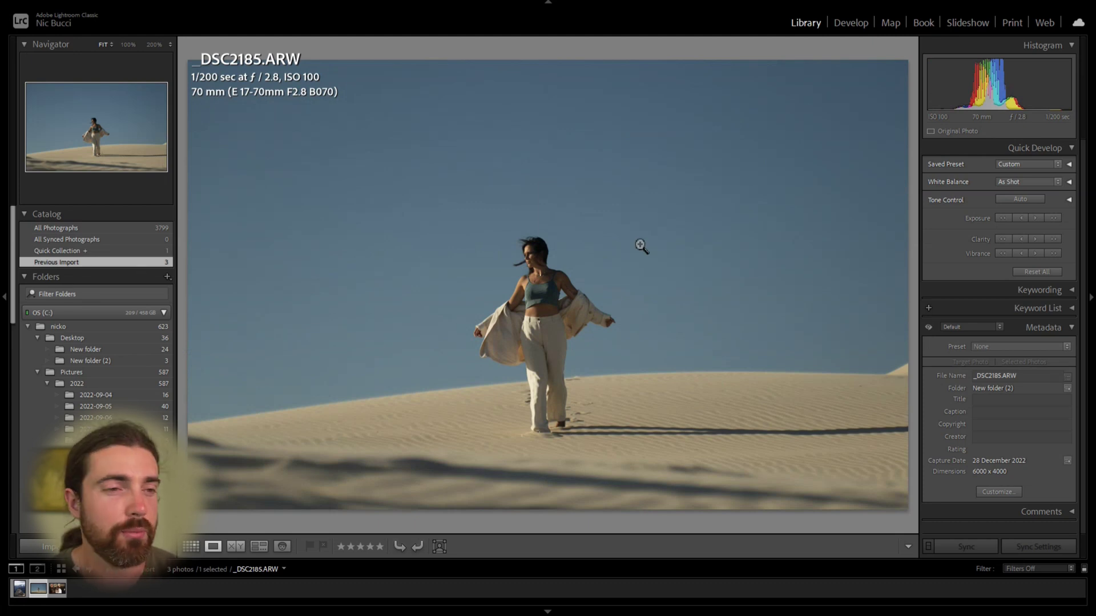
pyautogui.press('Left')
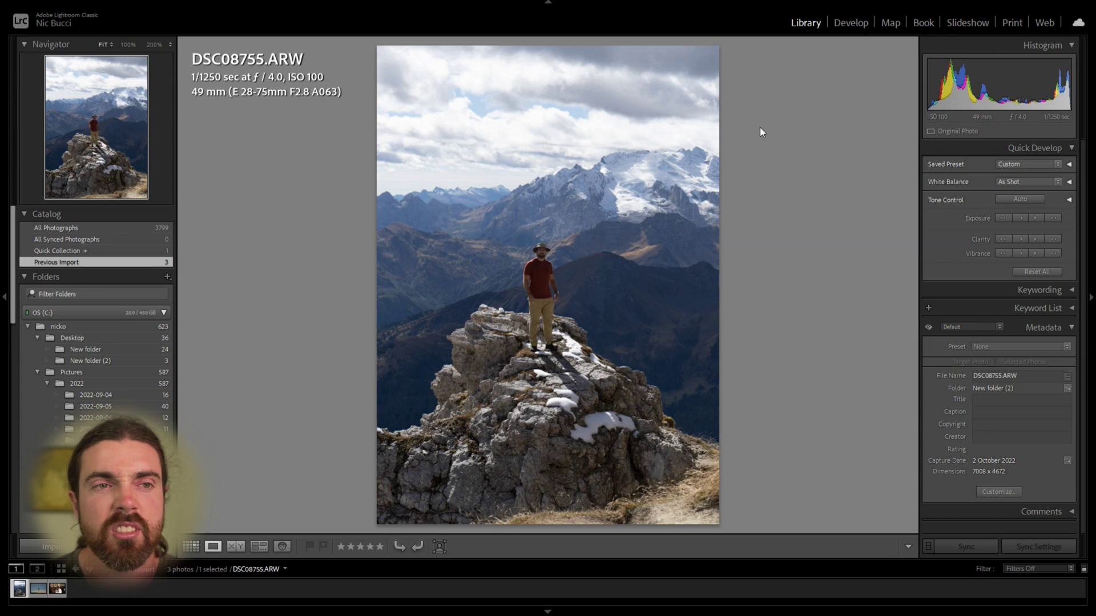
# Develop the mountain photo with a parametric tone curve of Highlights +25, Lights +10 and Darks -24
pyautogui.click(862, 28)
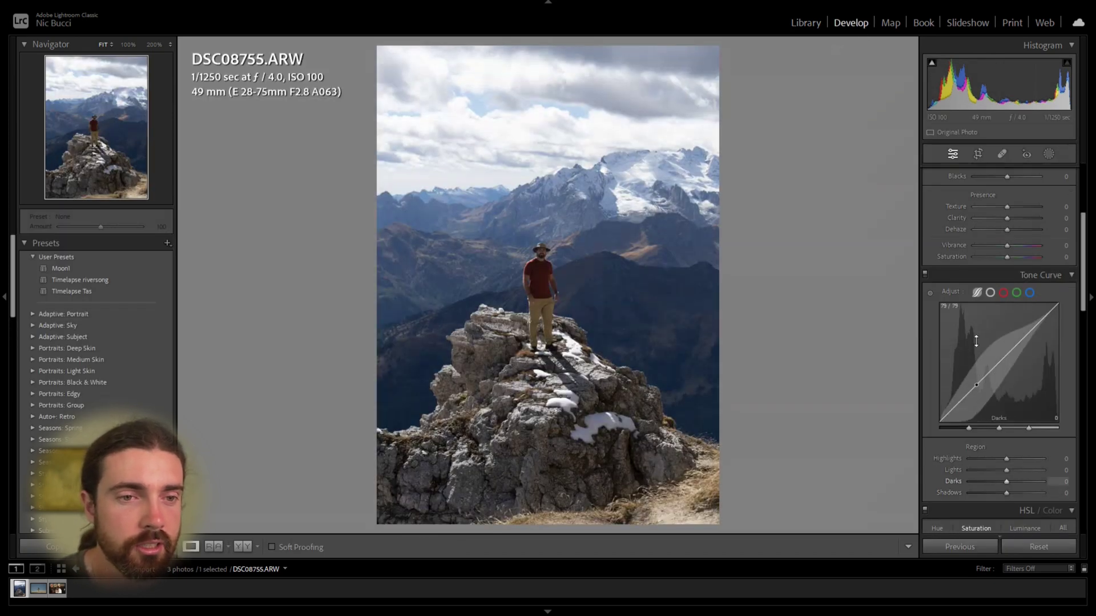
pyautogui.moveTo(976, 341); pyautogui.dragTo(1030, 326)
pyautogui.moveTo(1009, 377); pyautogui.dragTo(1009, 370)
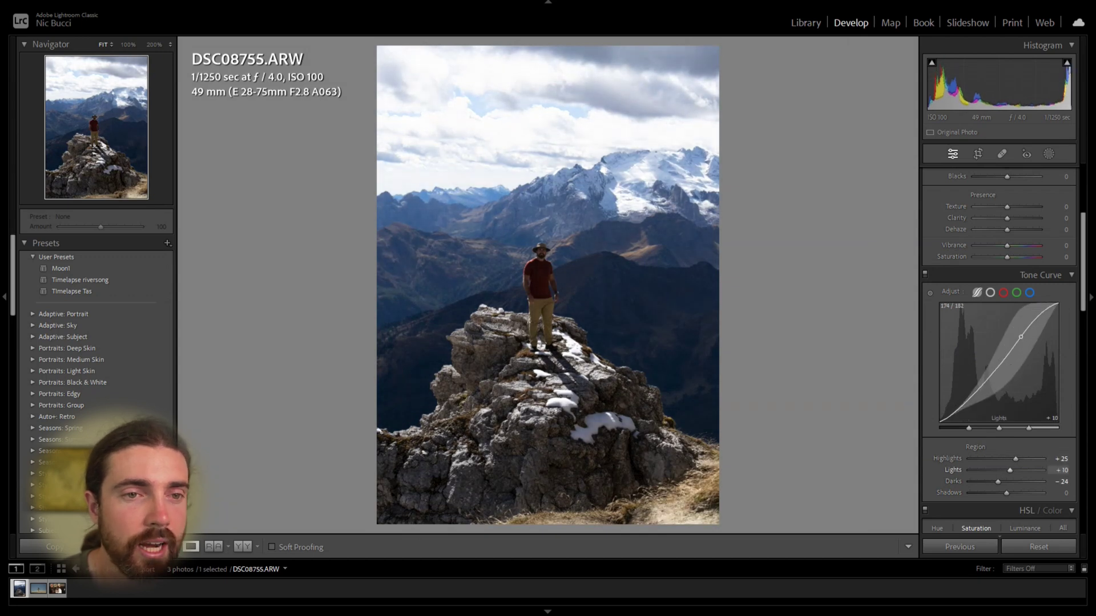
# Set the basic adjustments to Contrast +14, Shadows +28, Blacks -18, Dehaze +12 and Vibrance +14
pyautogui.scroll(3, 957, 296)
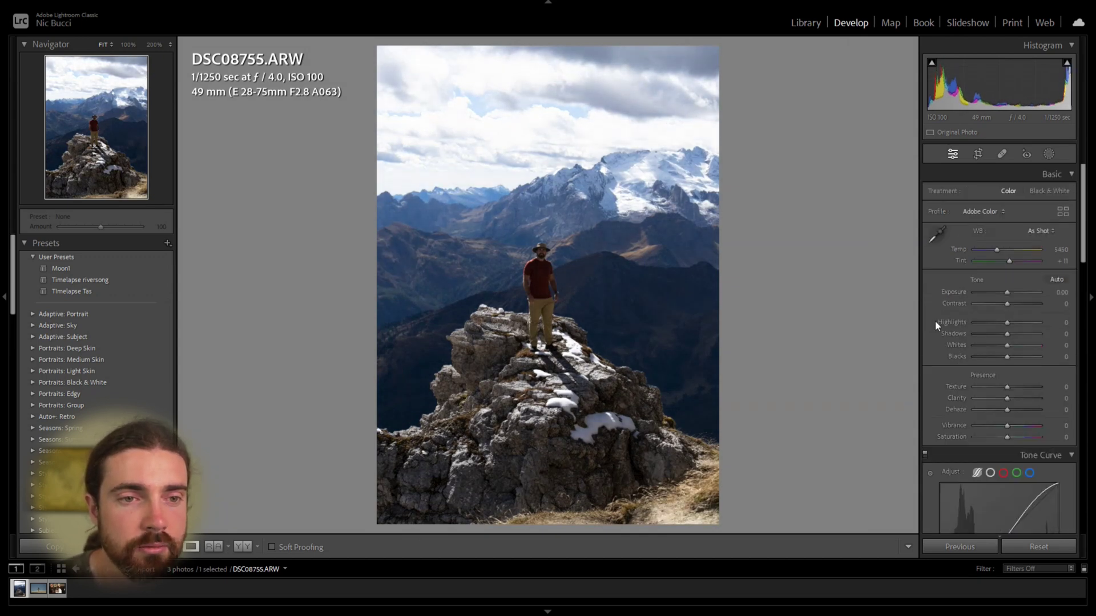
pyautogui.moveTo(1005, 304); pyautogui.dragTo(1001, 357)
pyautogui.moveTo(1007, 409); pyautogui.dragTo(1011, 426)
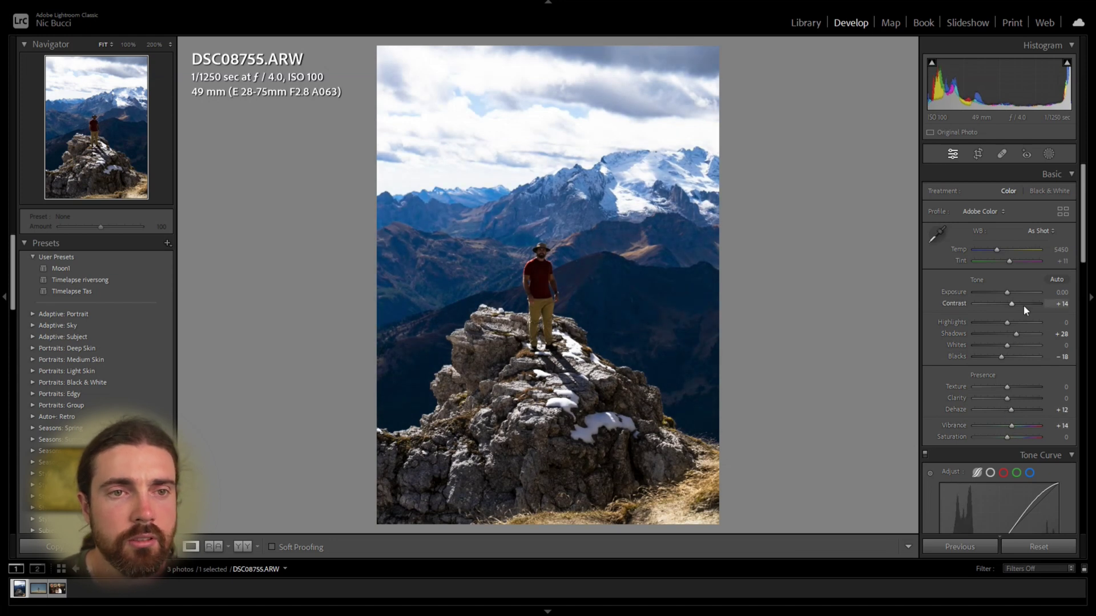
# Add a sky mask and set its Exposure to -0.87, Contrast 22, Highlights -35 and Shadows 27
pyautogui.click(1048, 160)
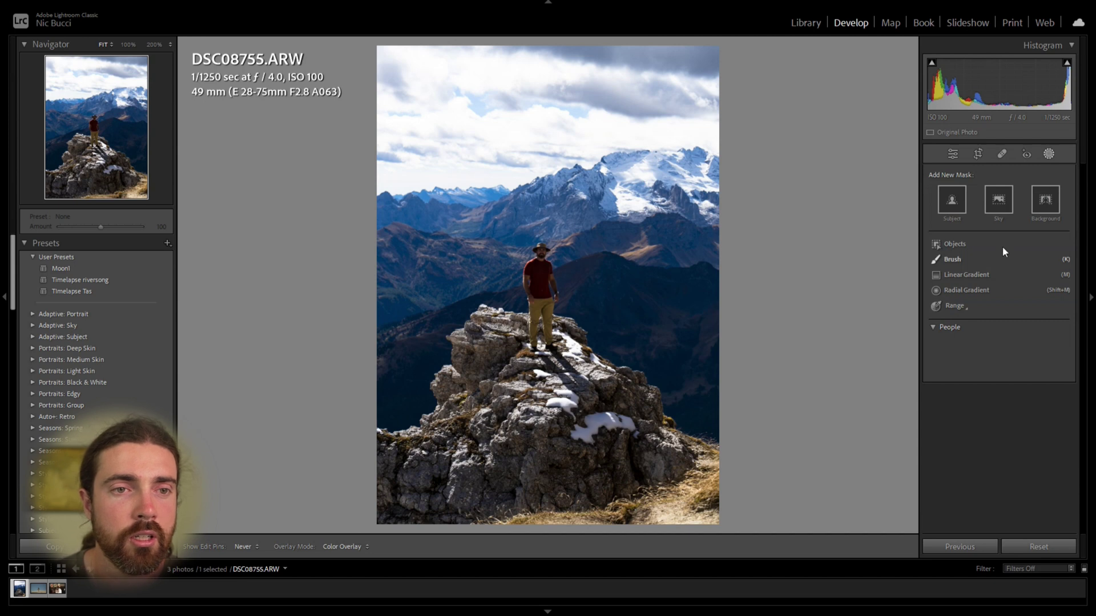
pyautogui.click(993, 201)
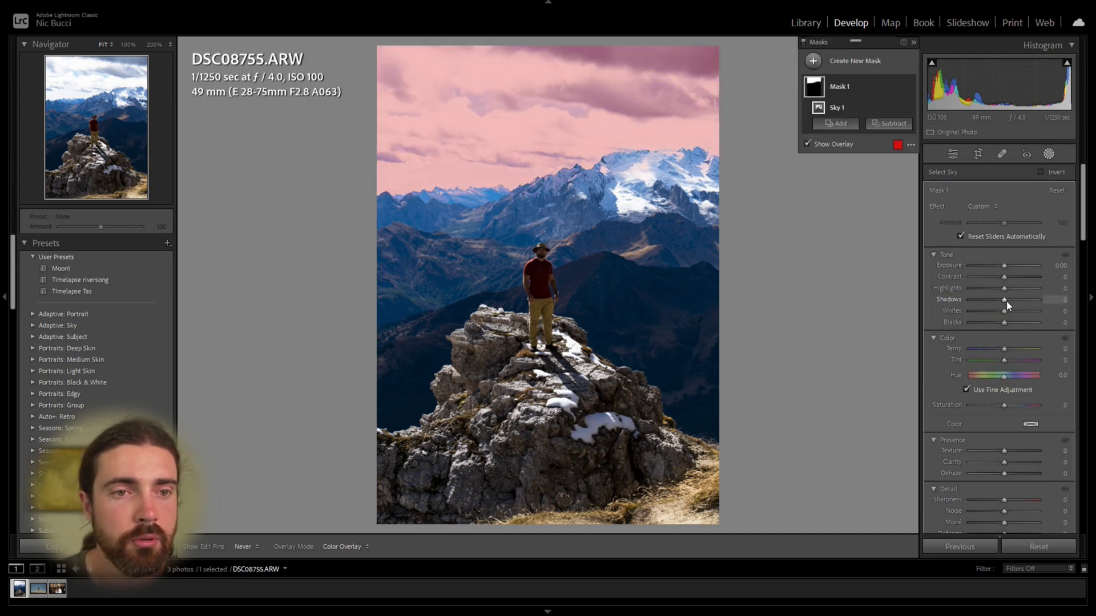
pyautogui.moveTo(1006, 289); pyautogui.dragTo(993, 265)
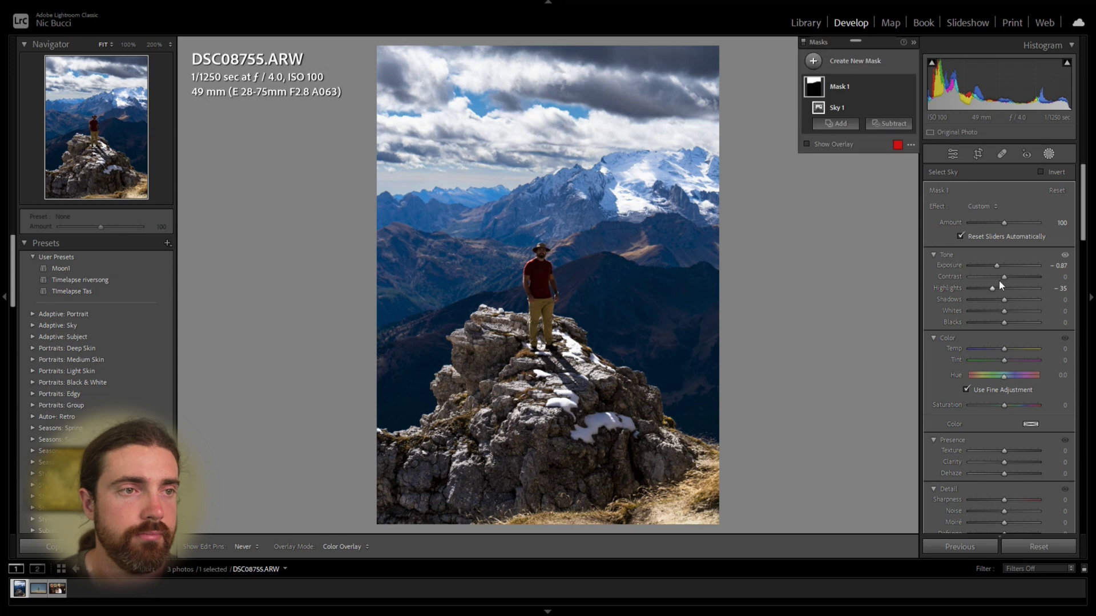
pyautogui.moveTo(1003, 277); pyautogui.dragTo(1013, 300)
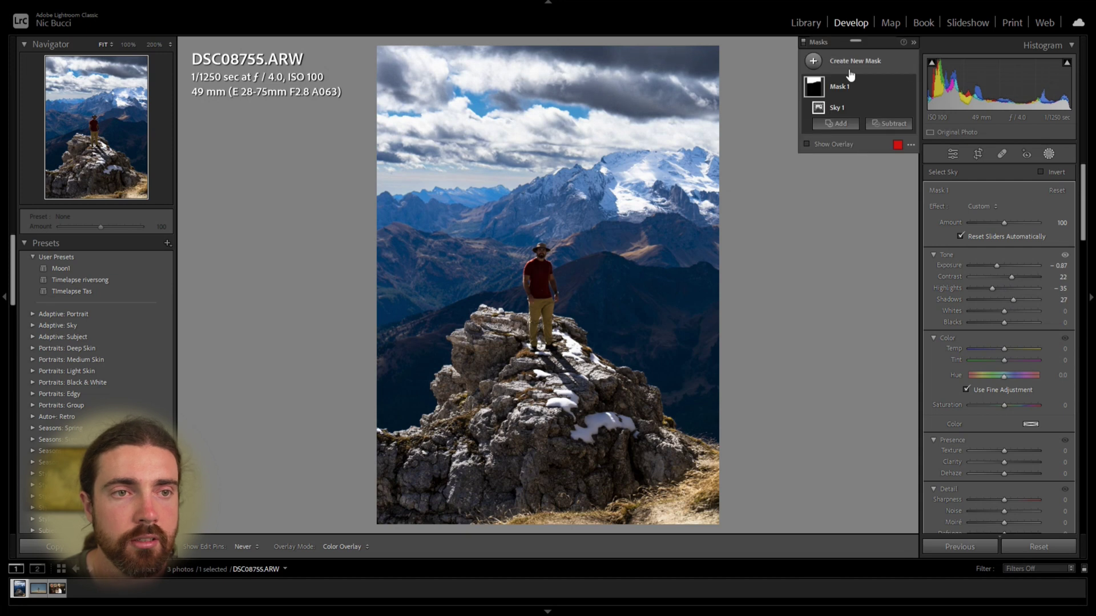
# Add a second sky mask, invert it to cover the foreground, and set Exposure 0.53, Shadows 68 and Blacks -18
pyautogui.click(824, 60)
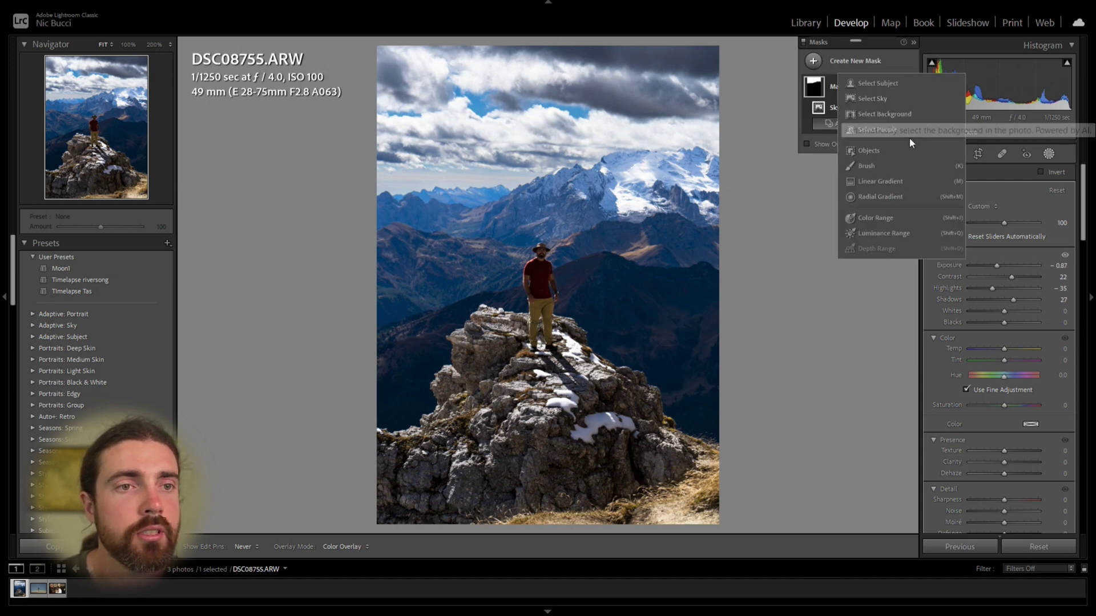
pyautogui.click(892, 101)
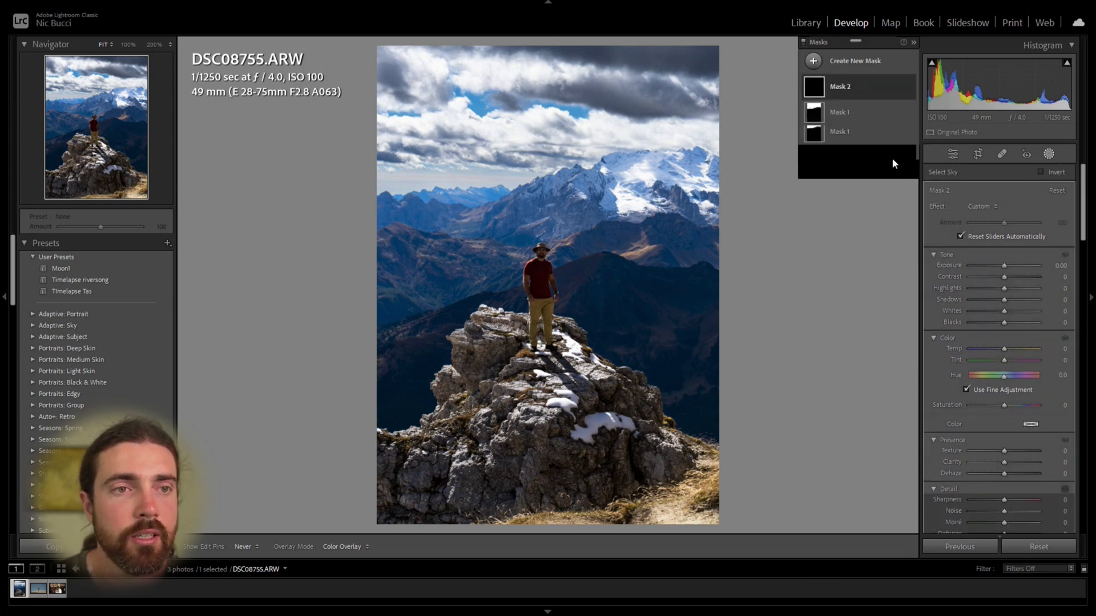
pyautogui.rightClick(898, 85)
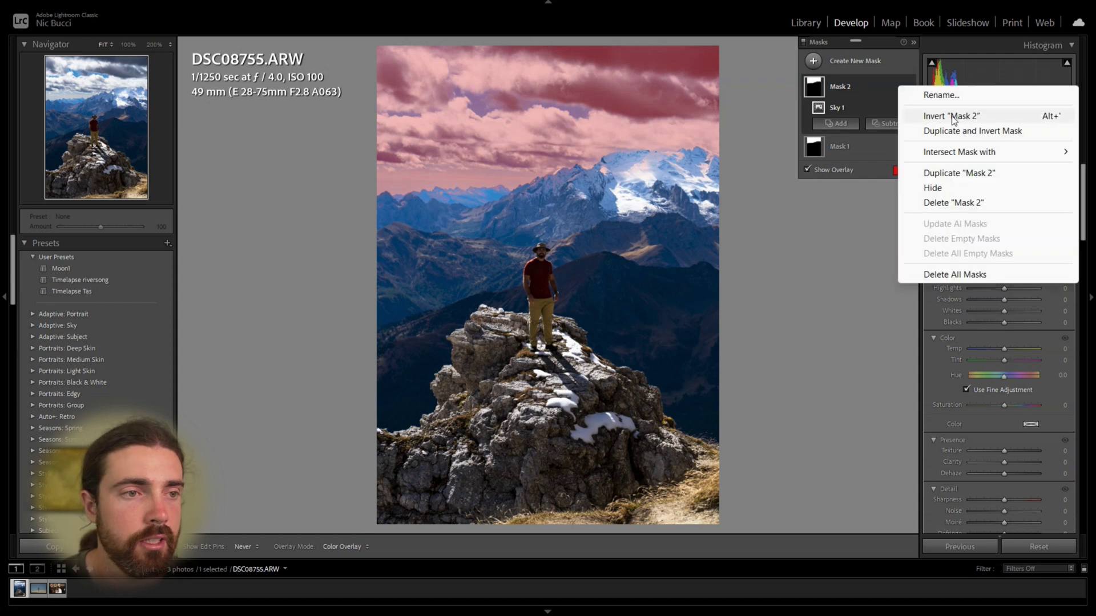
pyautogui.click(953, 117)
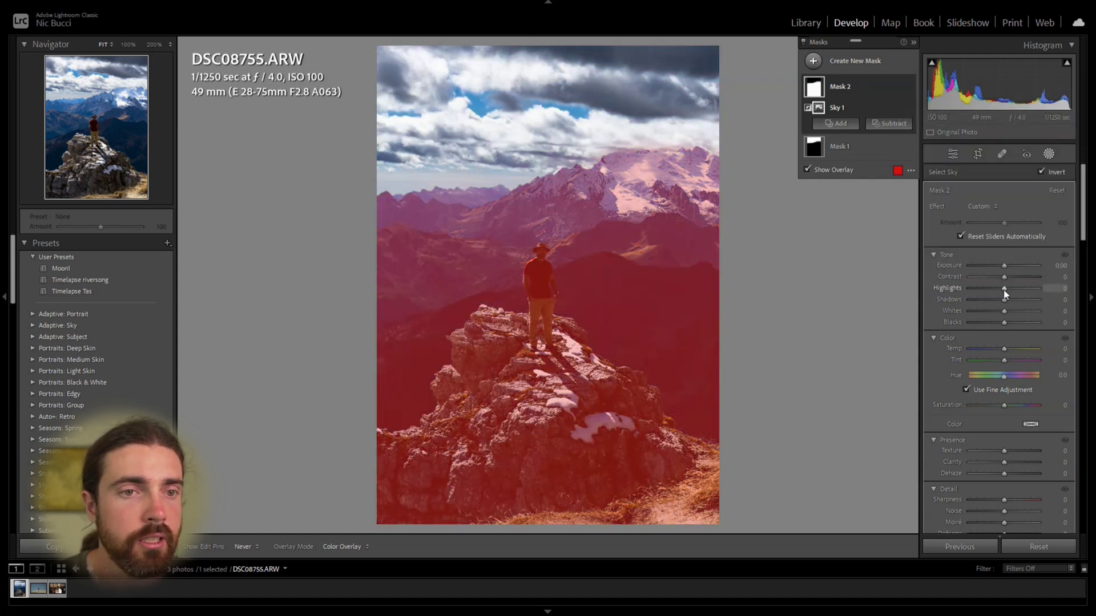
pyautogui.moveTo(1004, 265); pyautogui.dragTo(999, 324)
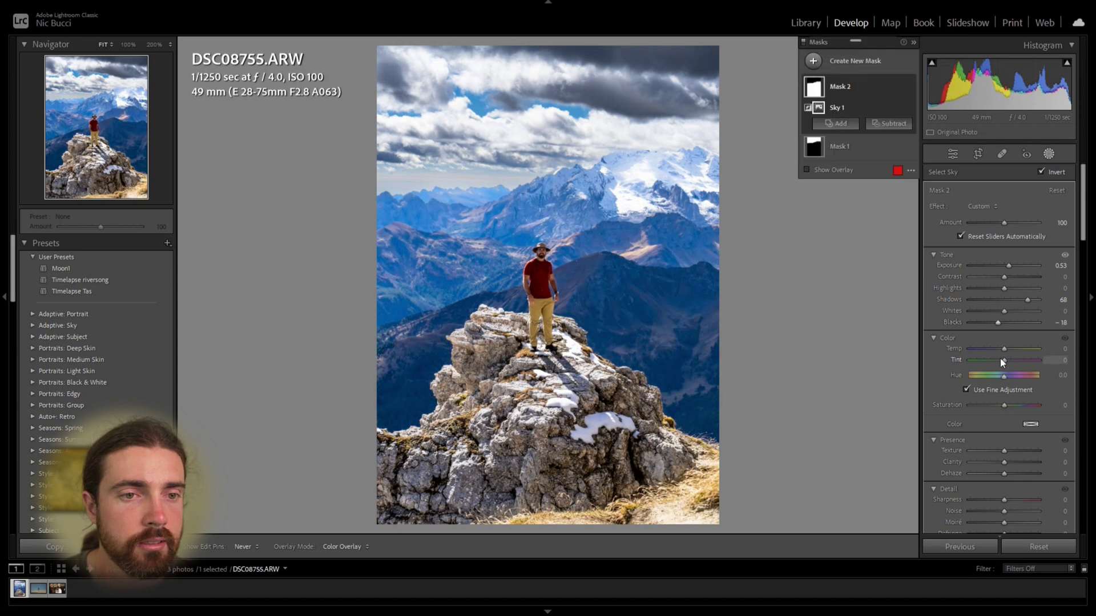
# Add a linear gradient mask over the lower part of the photo with Shadows at 100, and close masking
pyautogui.click(814, 61)
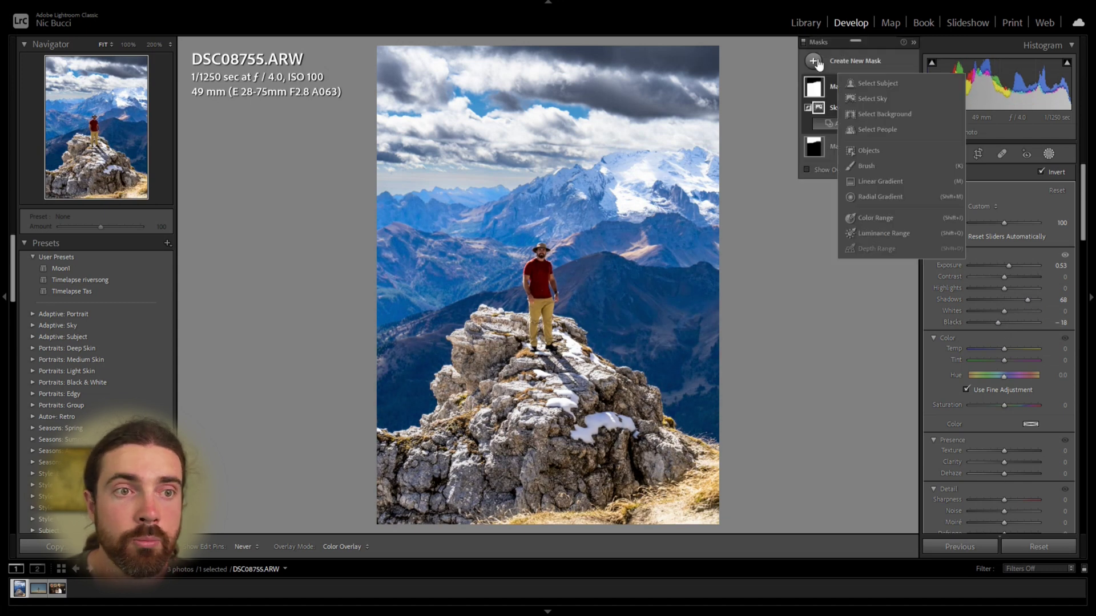
pyautogui.click(880, 181)
pyautogui.moveTo(544, 271); pyautogui.dragTo(535, 218)
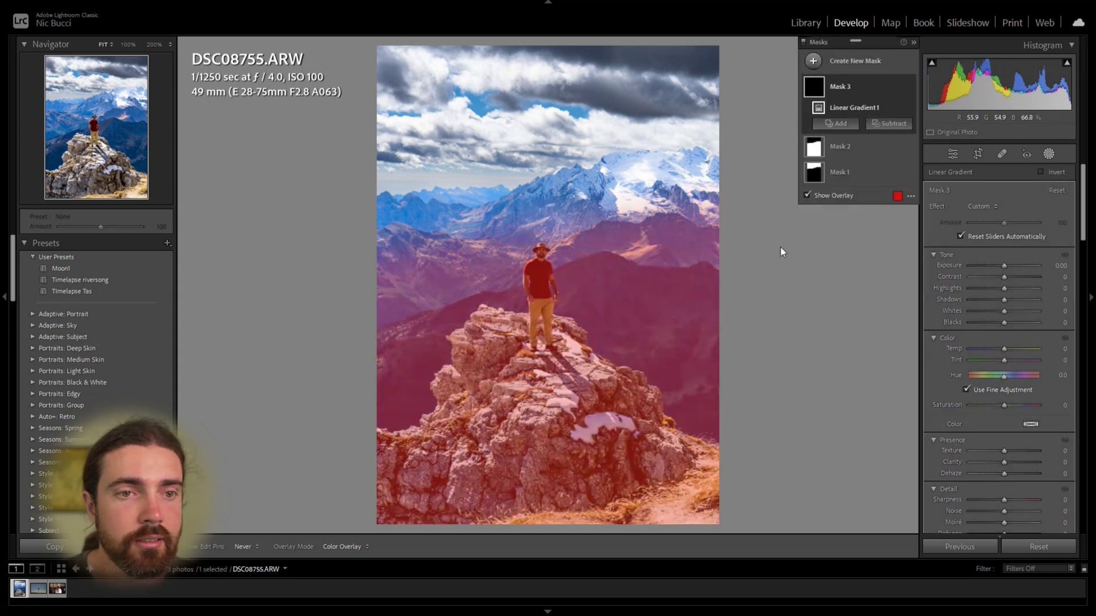
pyautogui.moveTo(1008, 299); pyautogui.dragTo(1048, 301)
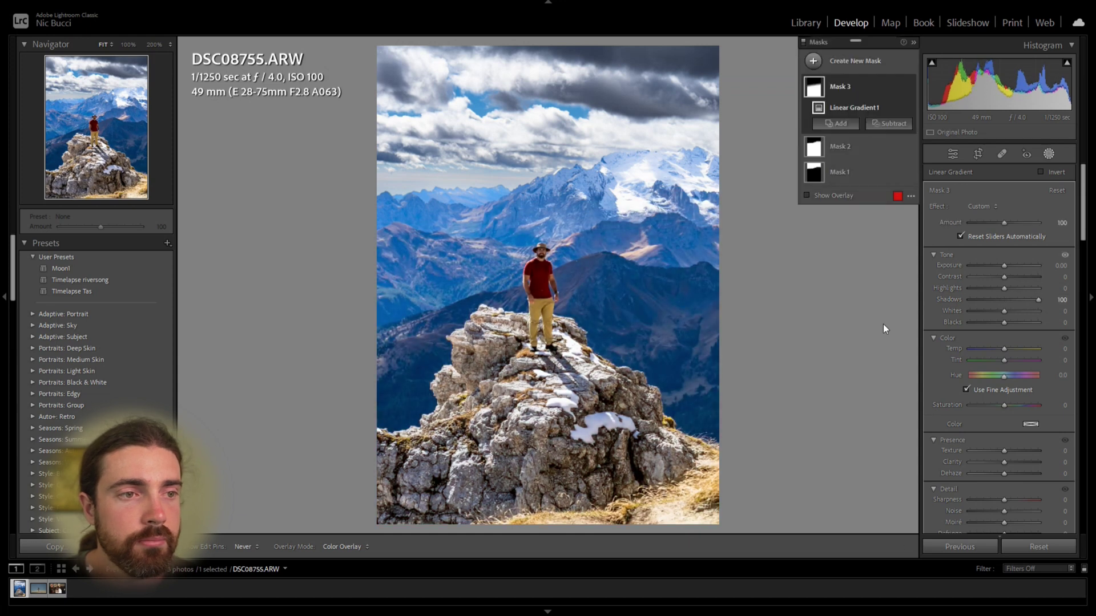
pyautogui.click(1049, 154)
# Inspect the man and the mountains behind him at 100% zoom, and return to the fitted view
pyautogui.click(538, 252)
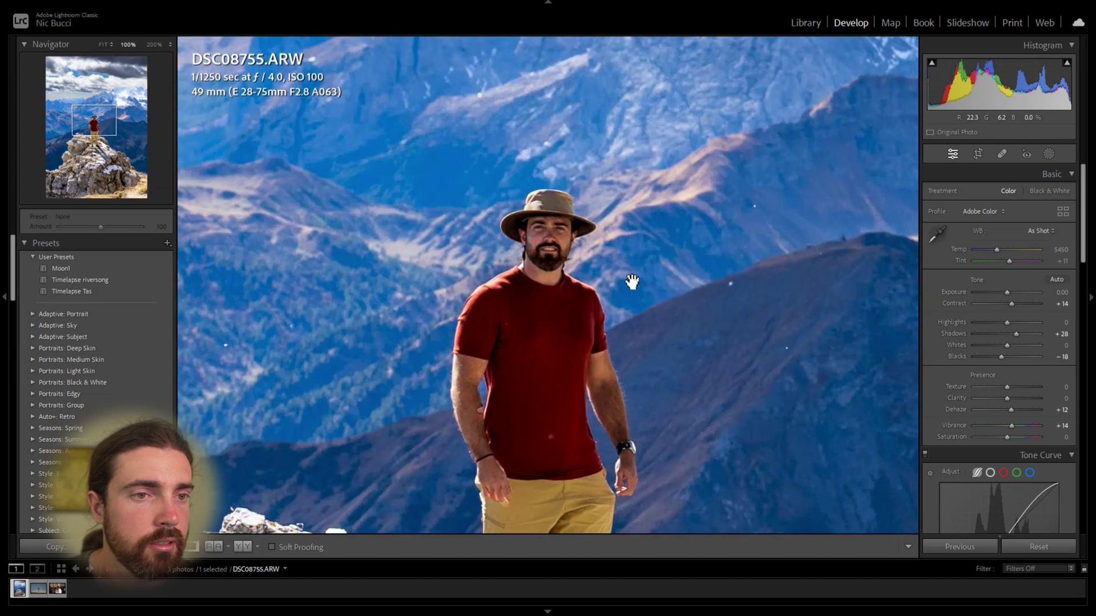
pyautogui.click(552, 339)
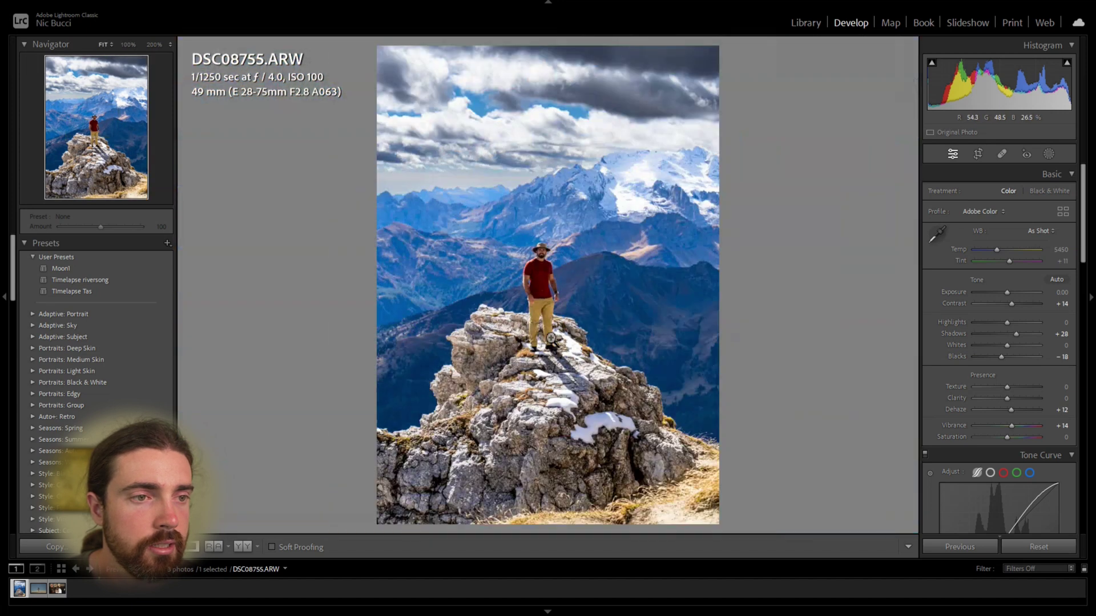
pyautogui.click(609, 268)
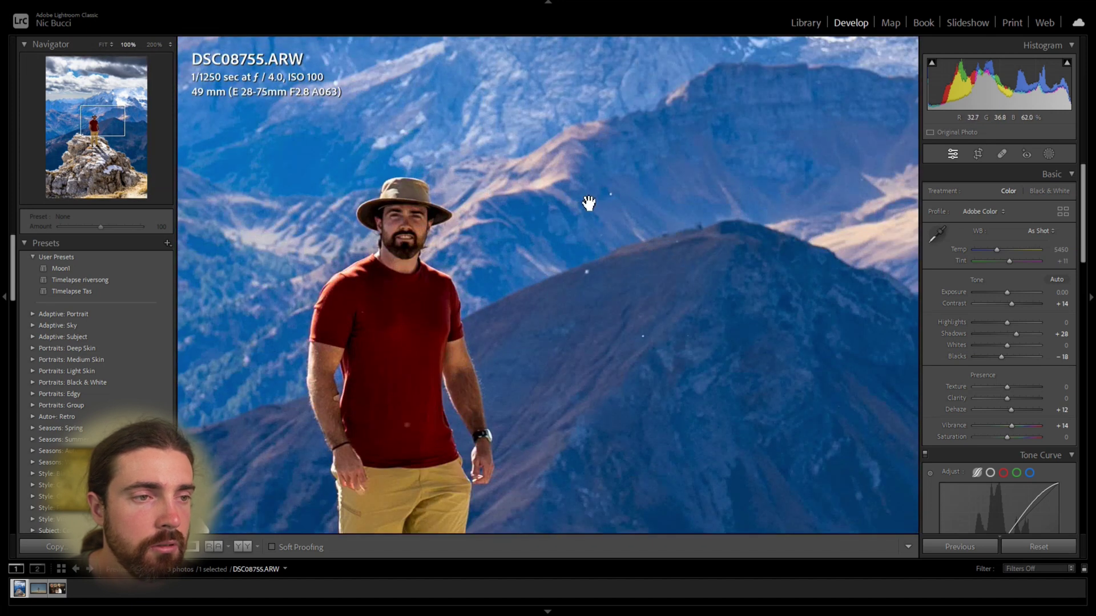
pyautogui.click(503, 305)
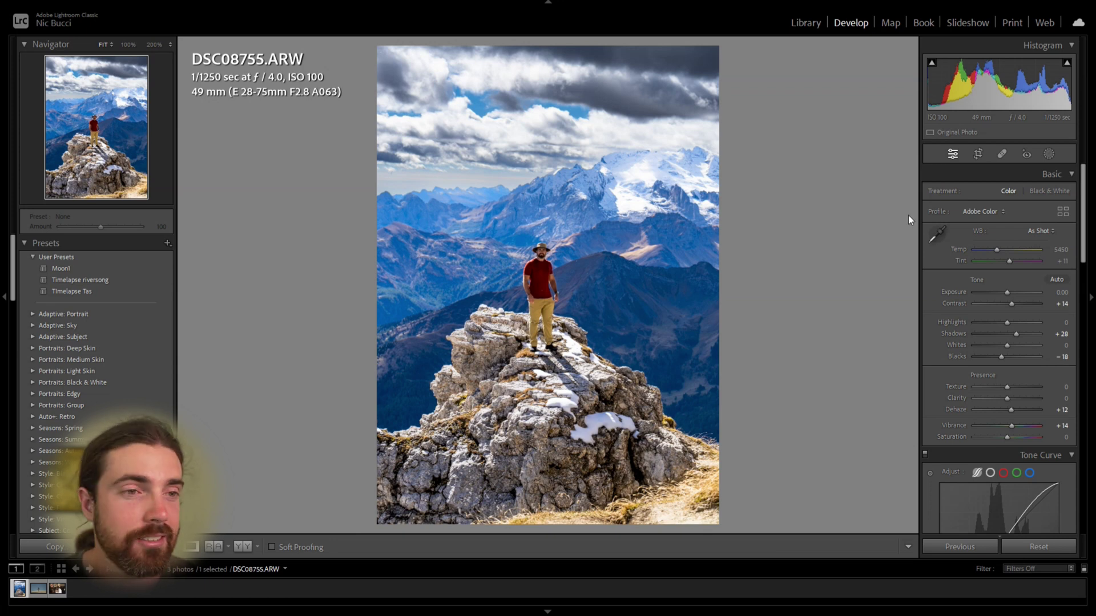
# Send a copy of the photo with Lightroom adjustments to DehancerLightroom.exe for editing
pyautogui.rightClick(619, 266)
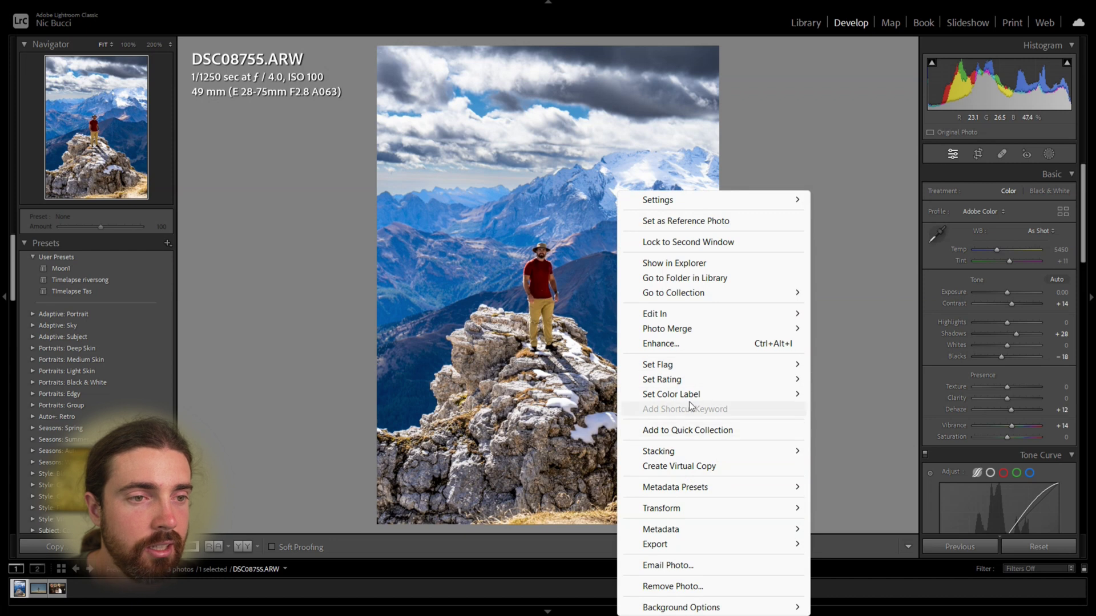
pyautogui.moveTo(704, 314)
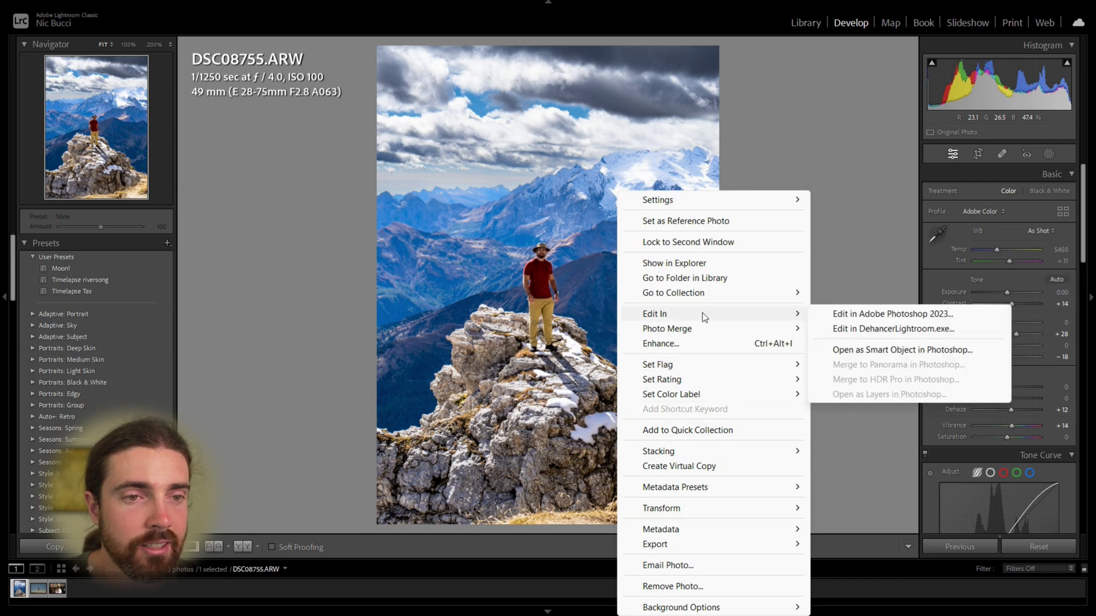
pyautogui.click(853, 329)
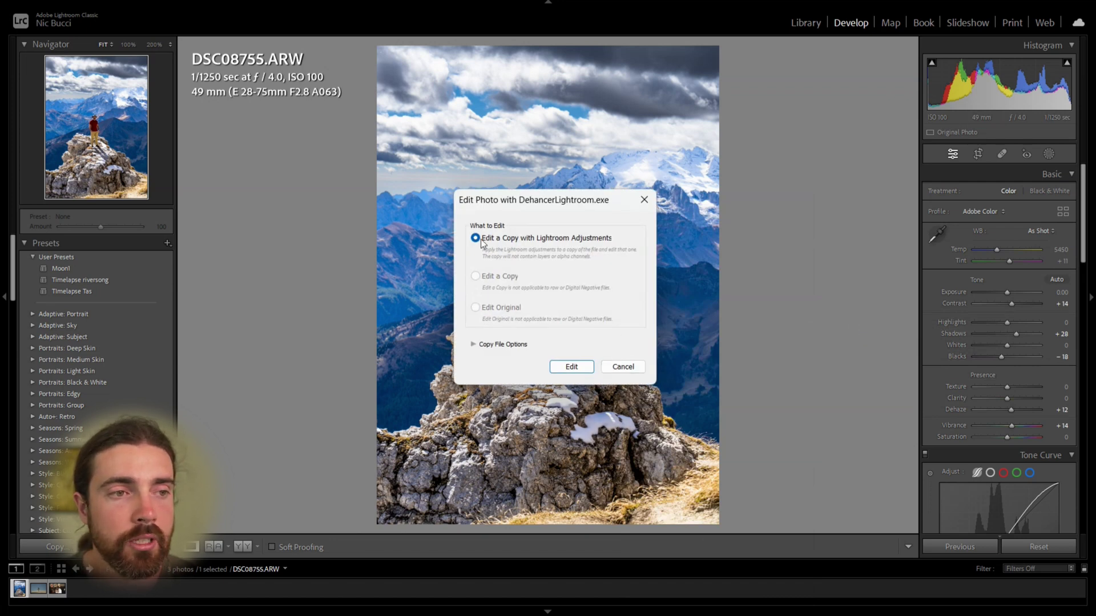
pyautogui.click(572, 367)
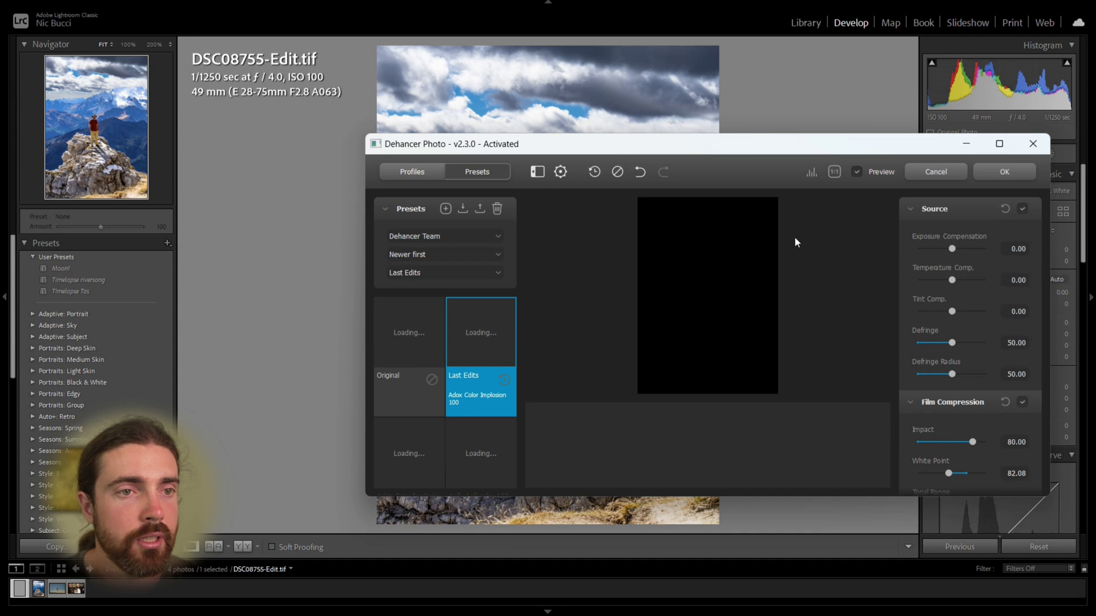
# Maximise the Dehancer window and choose the Agfa Agfacolor 100 preset for the photo
pyautogui.moveTo(801, 148); pyautogui.dragTo(705, 141)
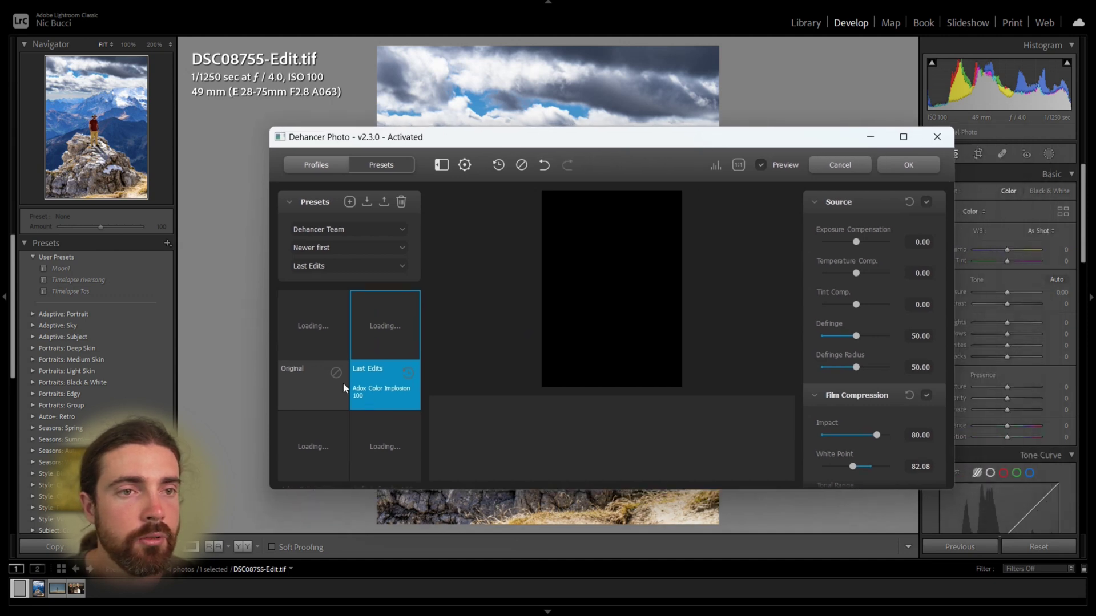
pyautogui.click(903, 137)
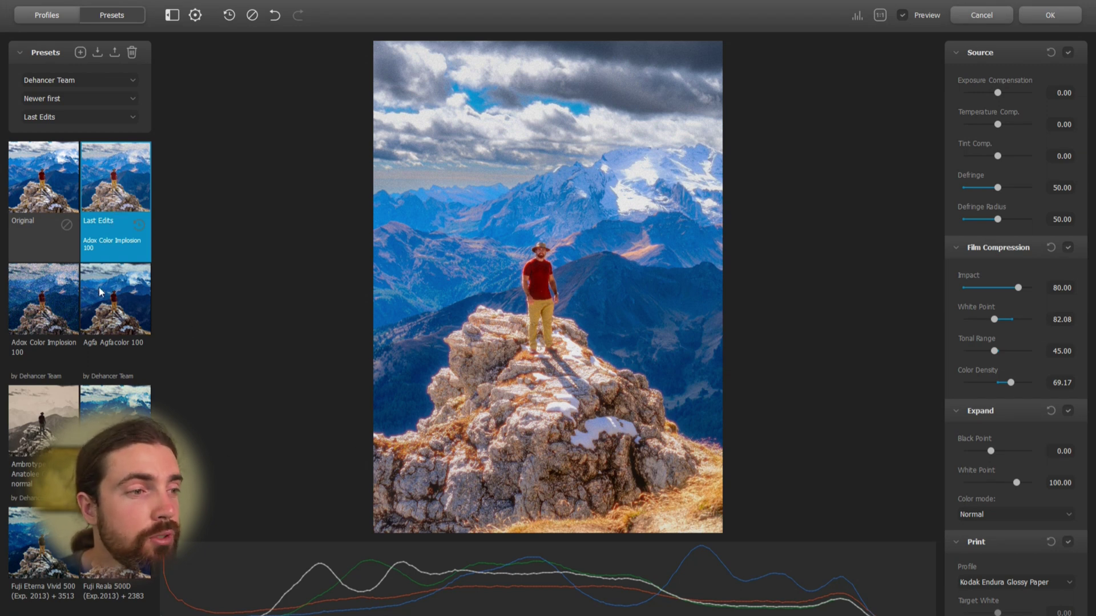
pyautogui.click(114, 312)
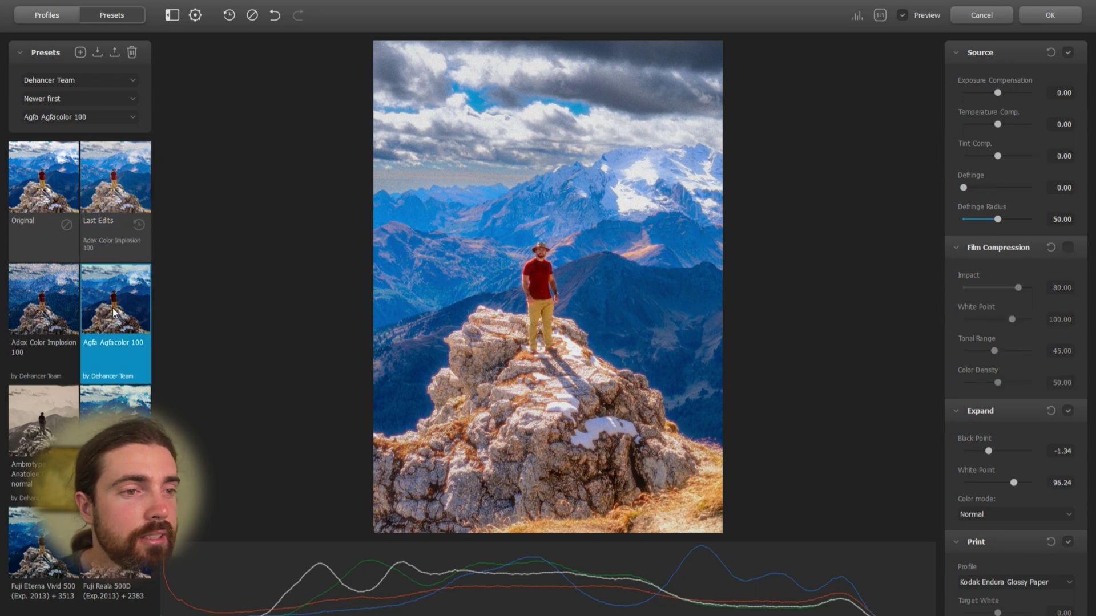
# Try the Adox Color Implosion 100, Ambrotype and Fuji Eterna Vivid 500 presets on the photo
pyautogui.click(25, 312)
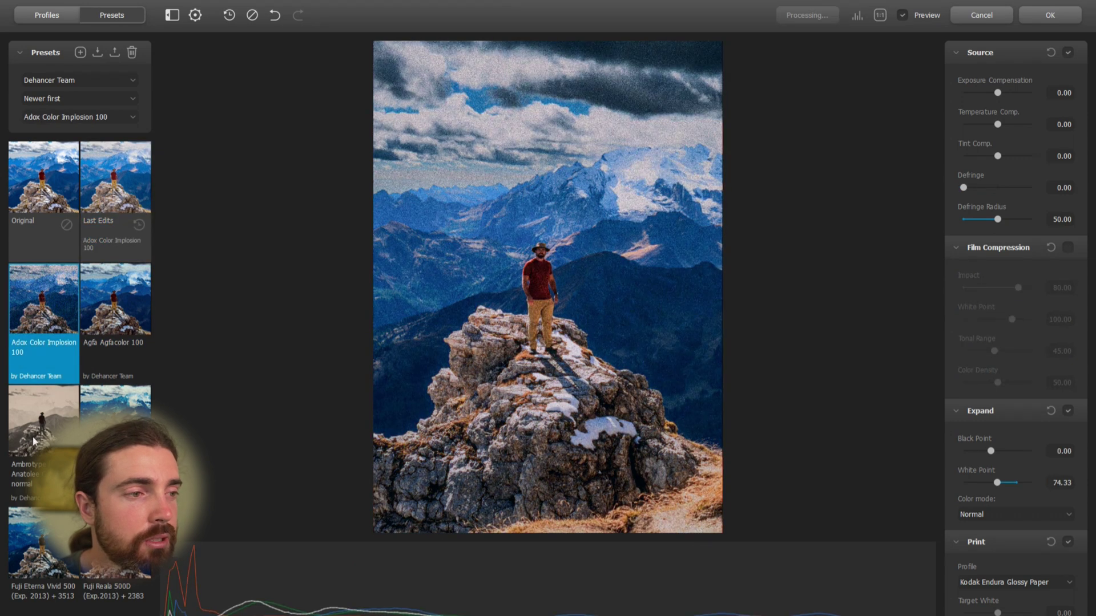
pyautogui.click(23, 423)
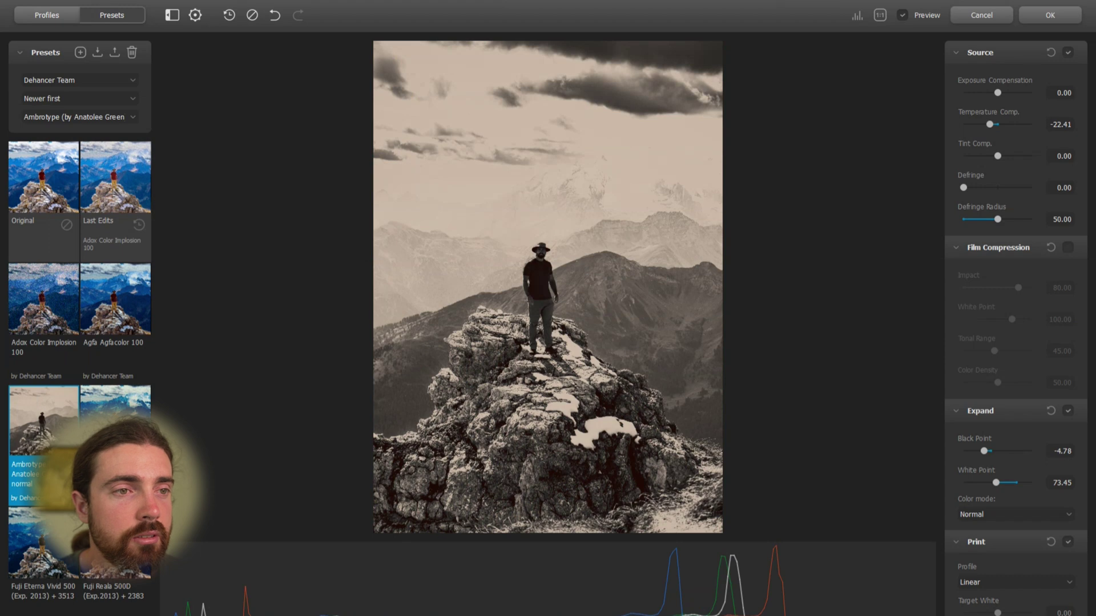
pyautogui.click(55, 429)
pyautogui.click(55, 429)
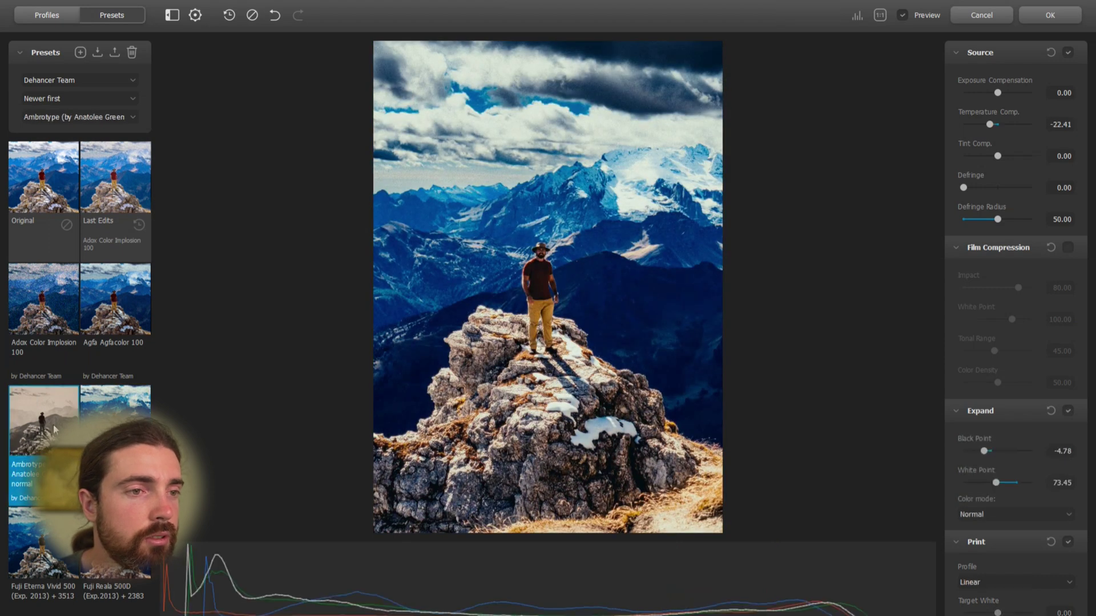
pyautogui.click(116, 402)
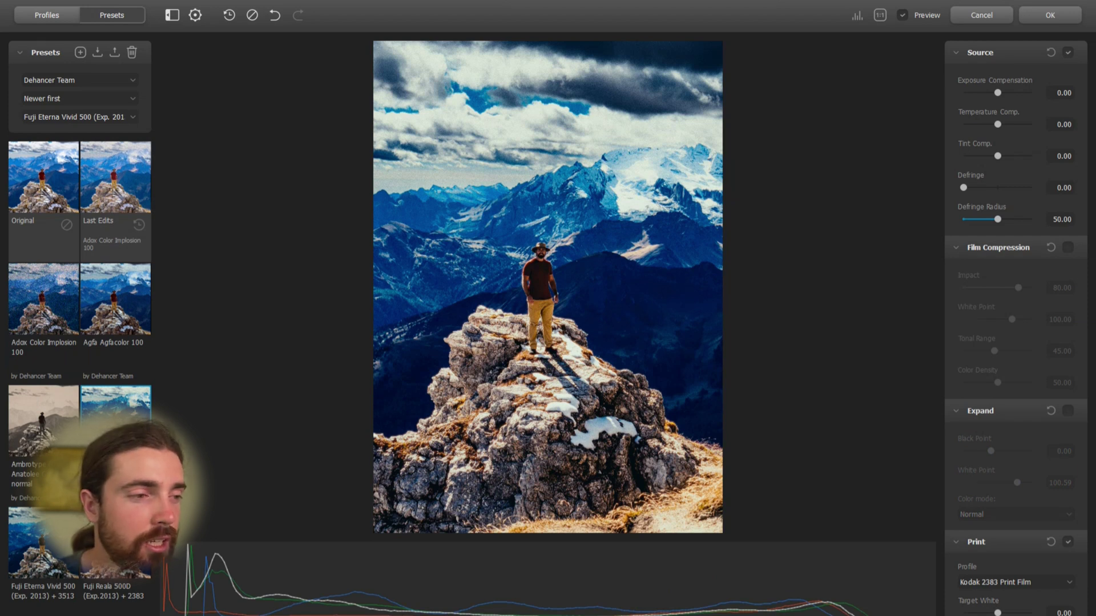
pyautogui.click(24, 549)
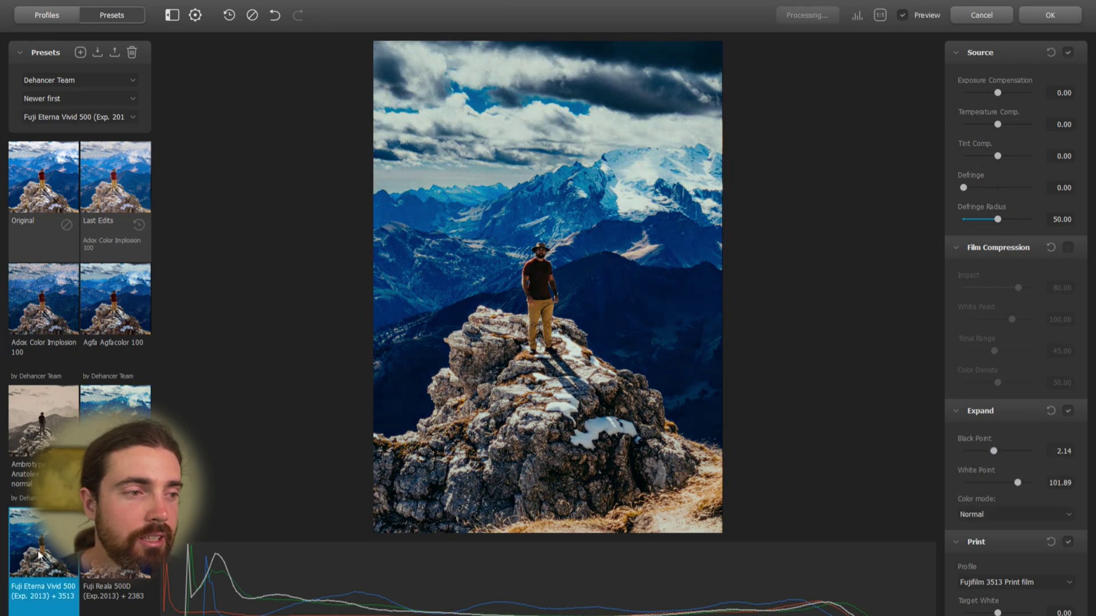
# Choose the Original preset, and enable Film Compression with Impact at 16.67 and Color Density at 57.50
pyautogui.click(29, 184)
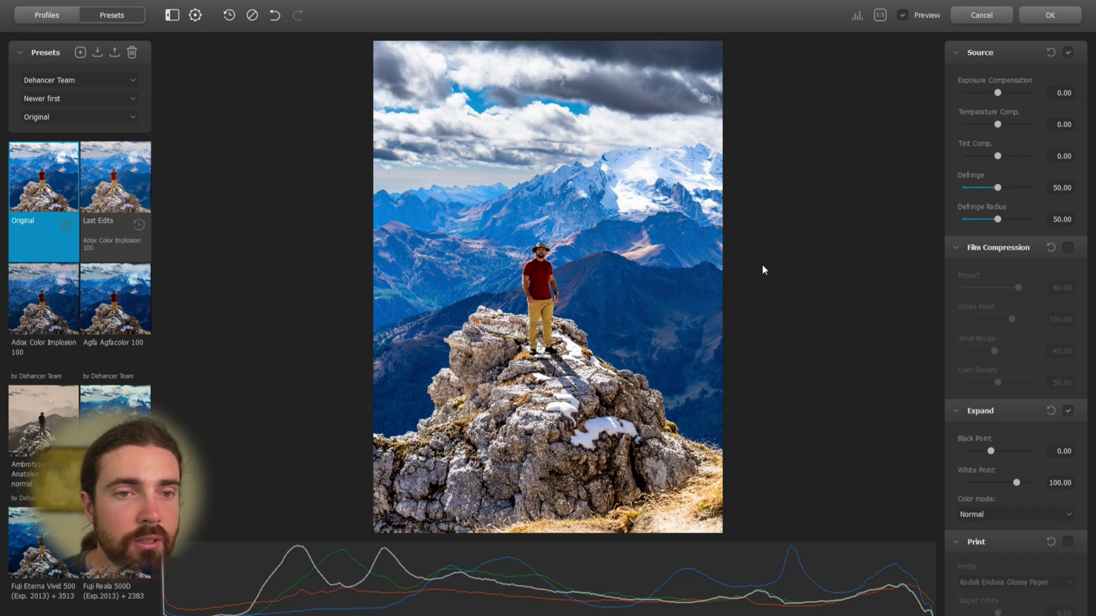
pyautogui.click(1068, 249)
pyautogui.moveTo(1020, 285); pyautogui.dragTo(974, 287)
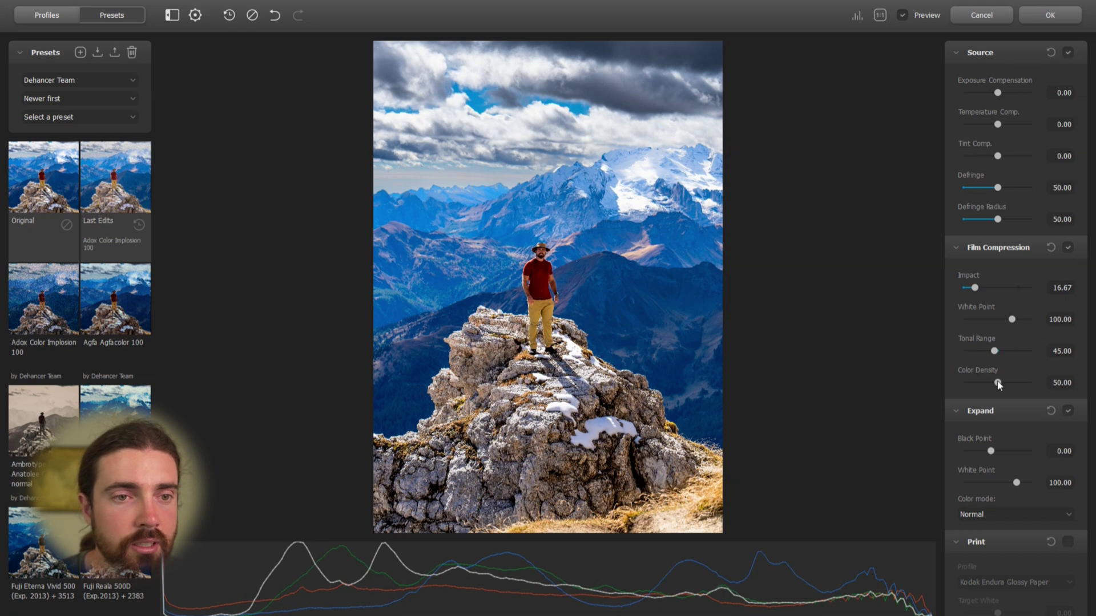
pyautogui.moveTo(998, 383); pyautogui.dragTo(1004, 385)
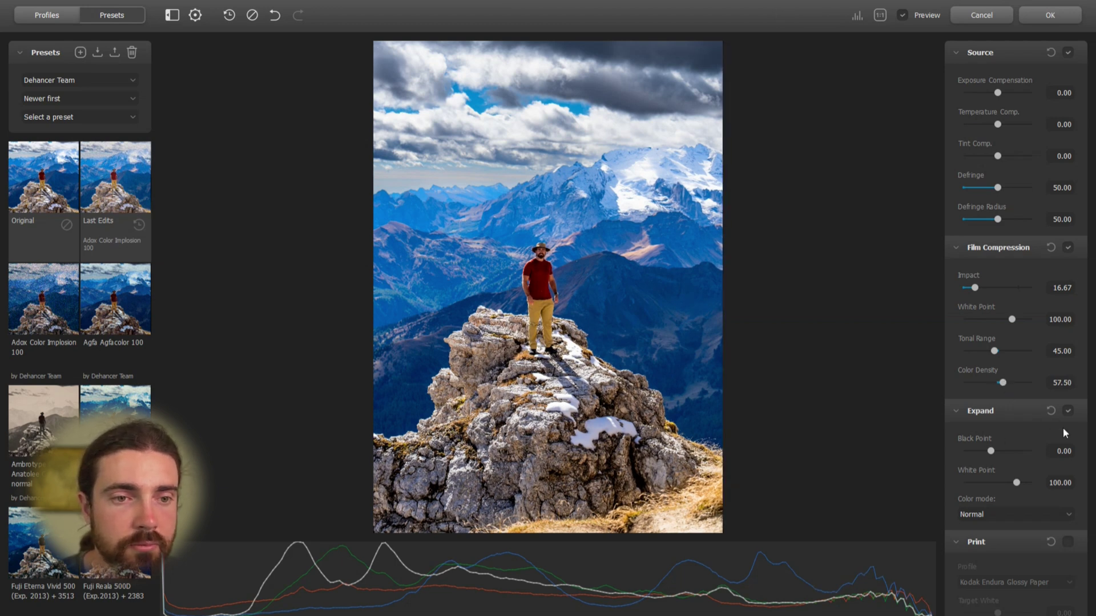
# Set the Expand Black Point to -18.75, and check the man at 1:1 before returning to the fitted view
pyautogui.scroll(-1, 1063, 428)
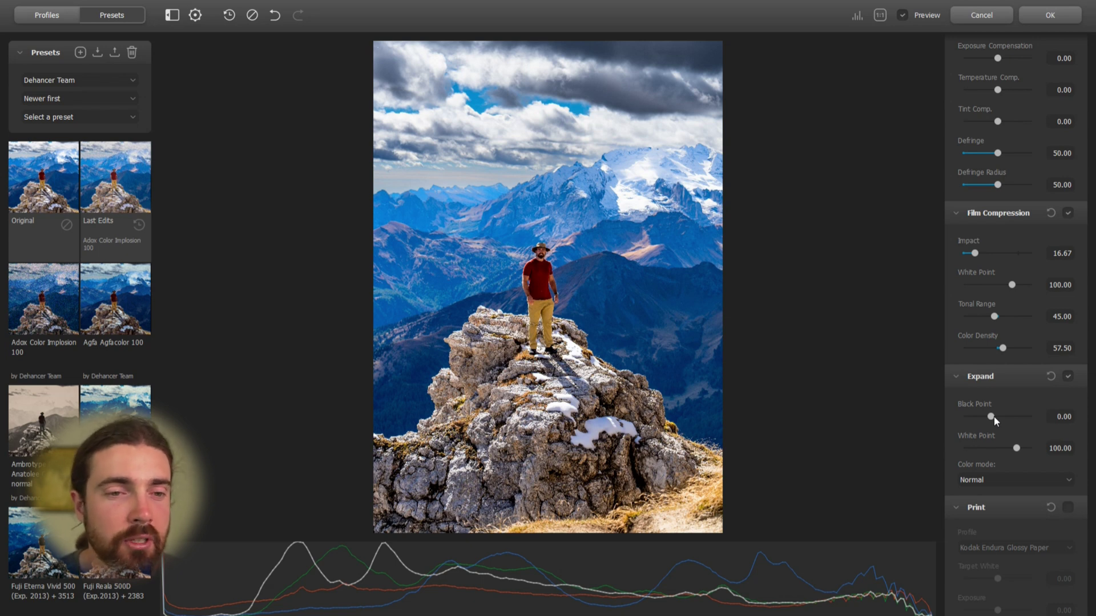
pyautogui.moveTo(989, 419)
pyautogui.mouseDown()
pyautogui.moveTo(1006, 418)
pyautogui.moveTo(970, 420)
pyautogui.mouseUp()
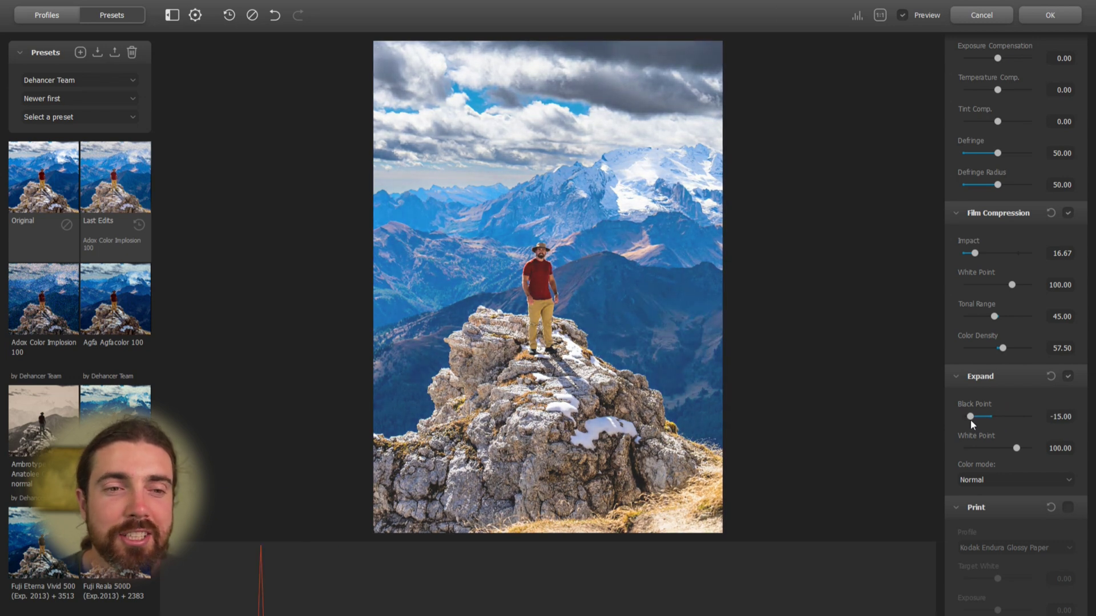
pyautogui.moveTo(971, 420); pyautogui.dragTo(965, 419)
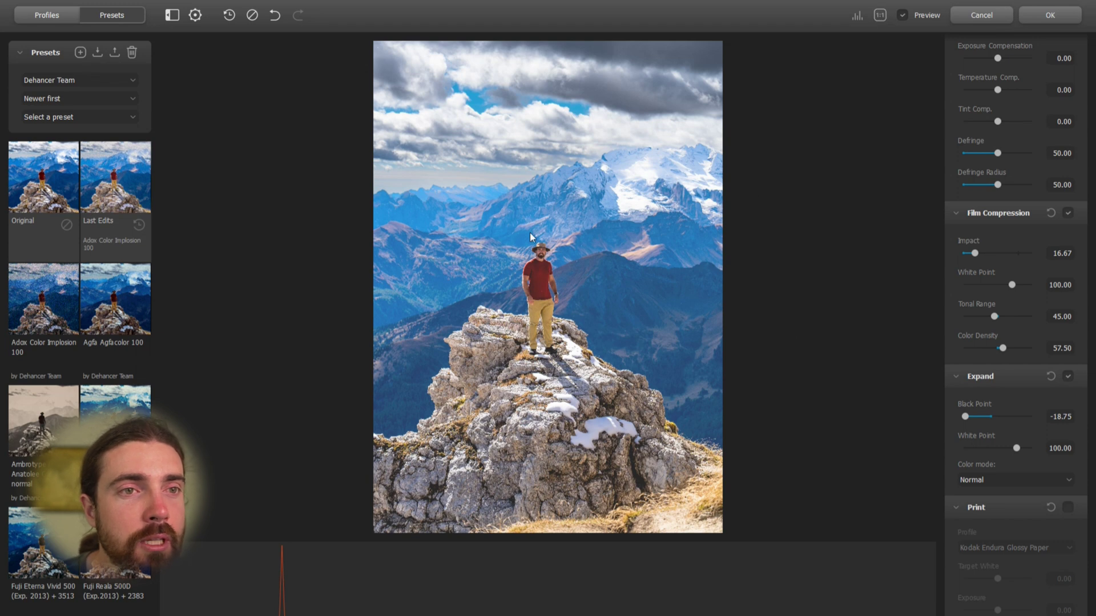
pyautogui.click(880, 16)
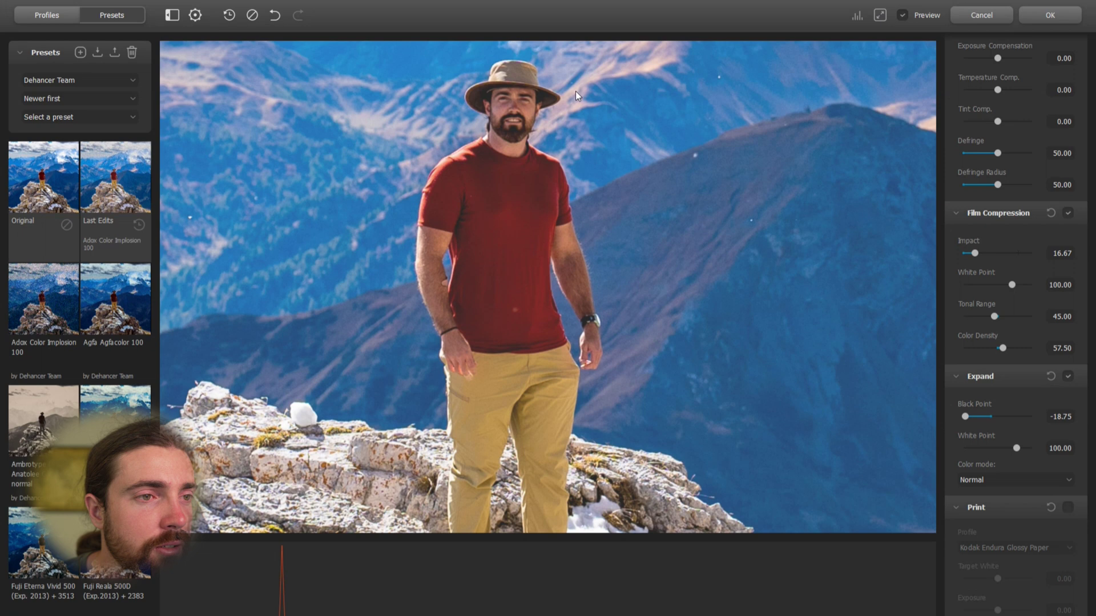
pyautogui.click(594, 325)
pyautogui.click(595, 326)
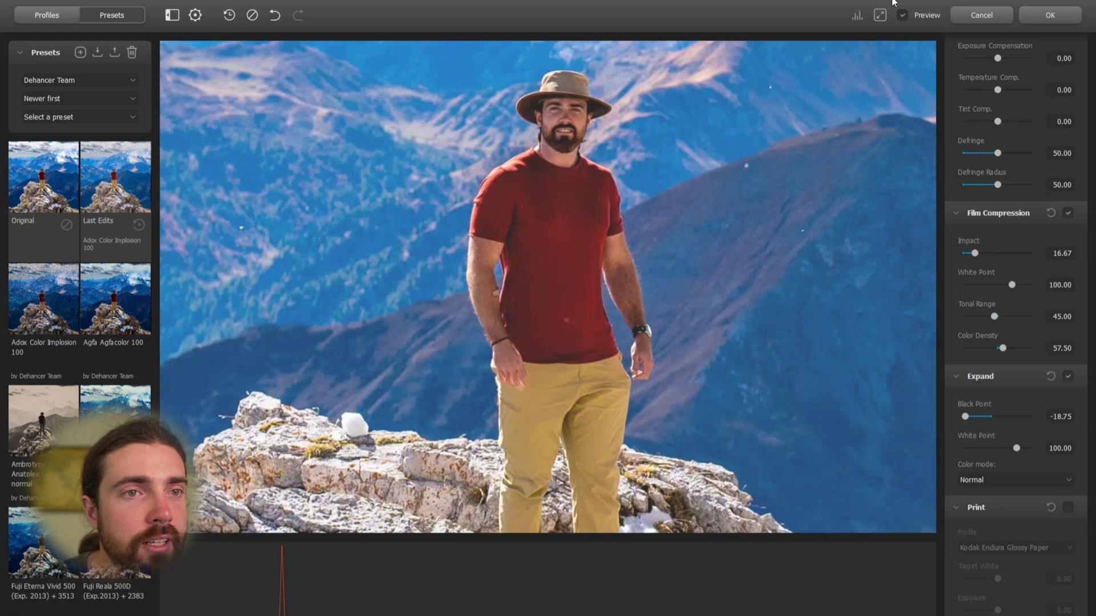
pyautogui.click(879, 16)
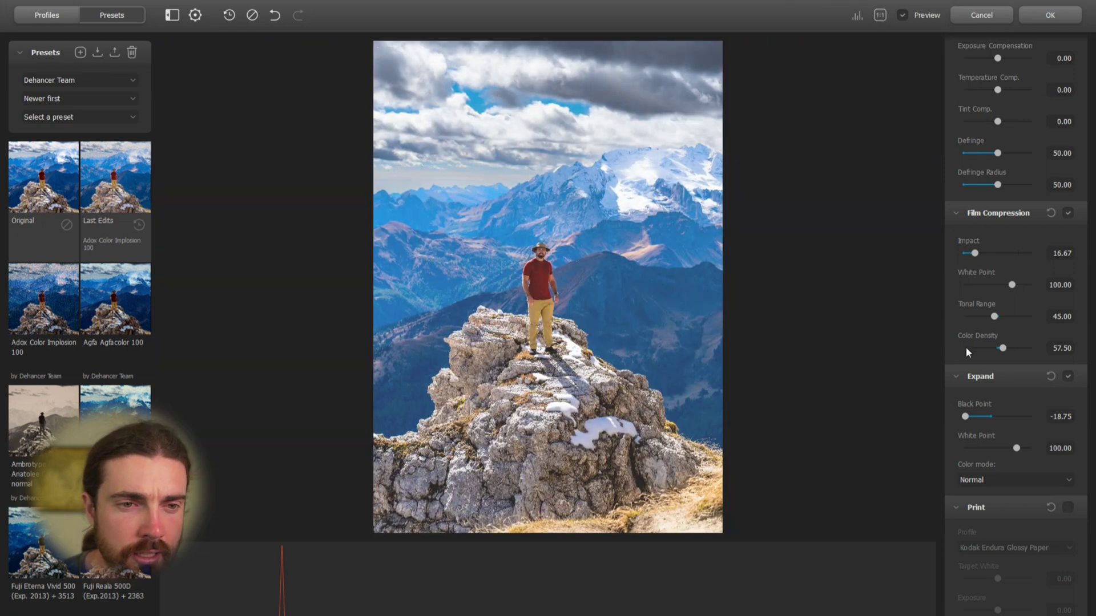
# Enable the Print adjustment with the Kodak Endura Glossy Paper profile, and compare the photo with and without it
pyautogui.scroll(-4, 966, 346)
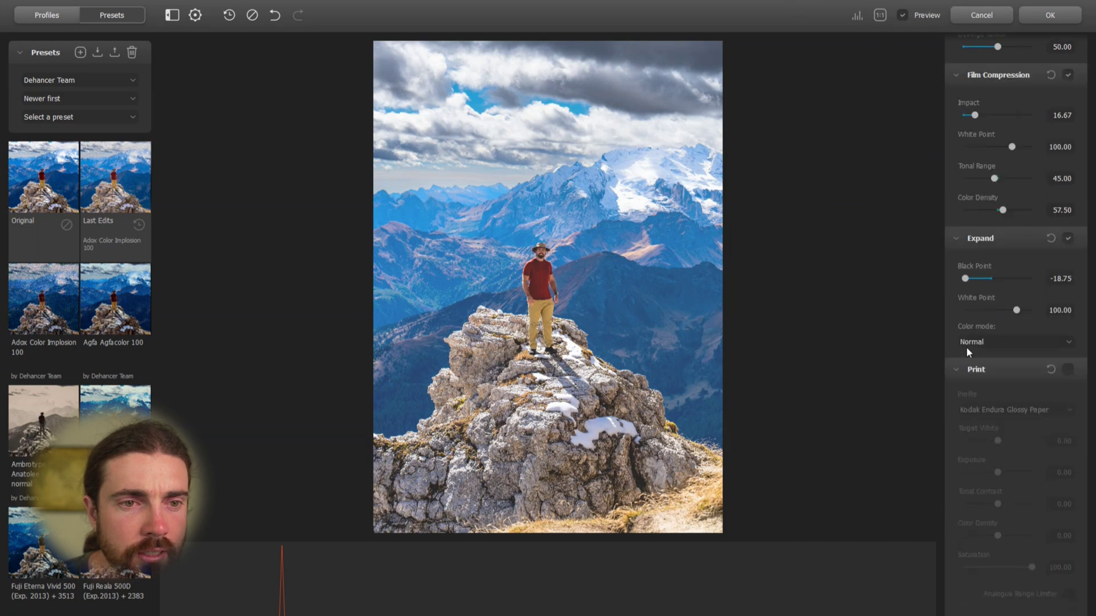
pyautogui.scroll(-1, 966, 347)
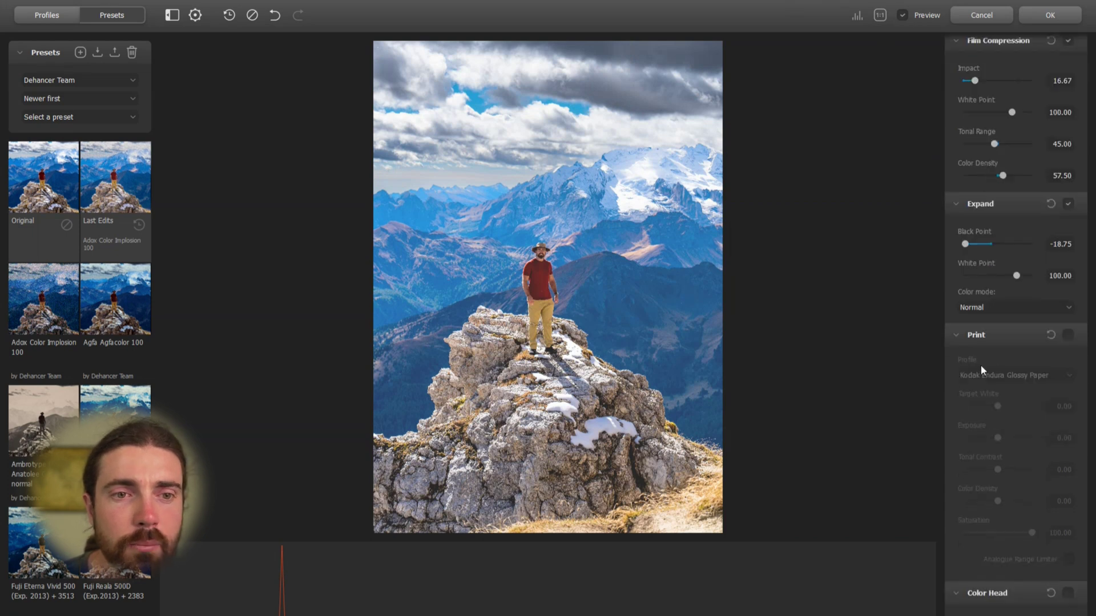
pyautogui.click(1071, 334)
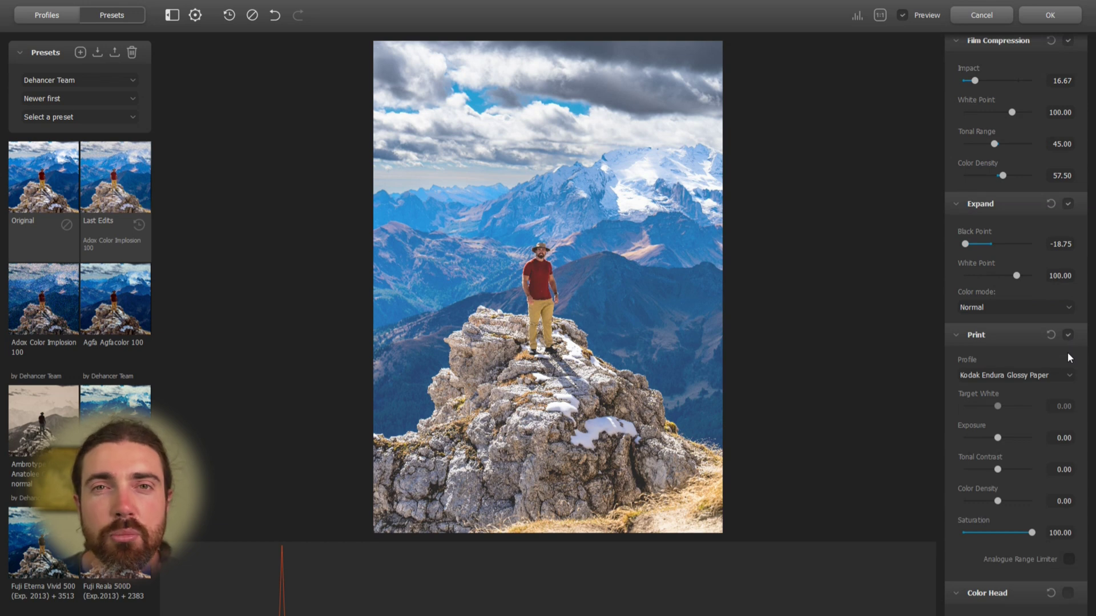
pyautogui.click(1068, 337)
pyautogui.click(1069, 336)
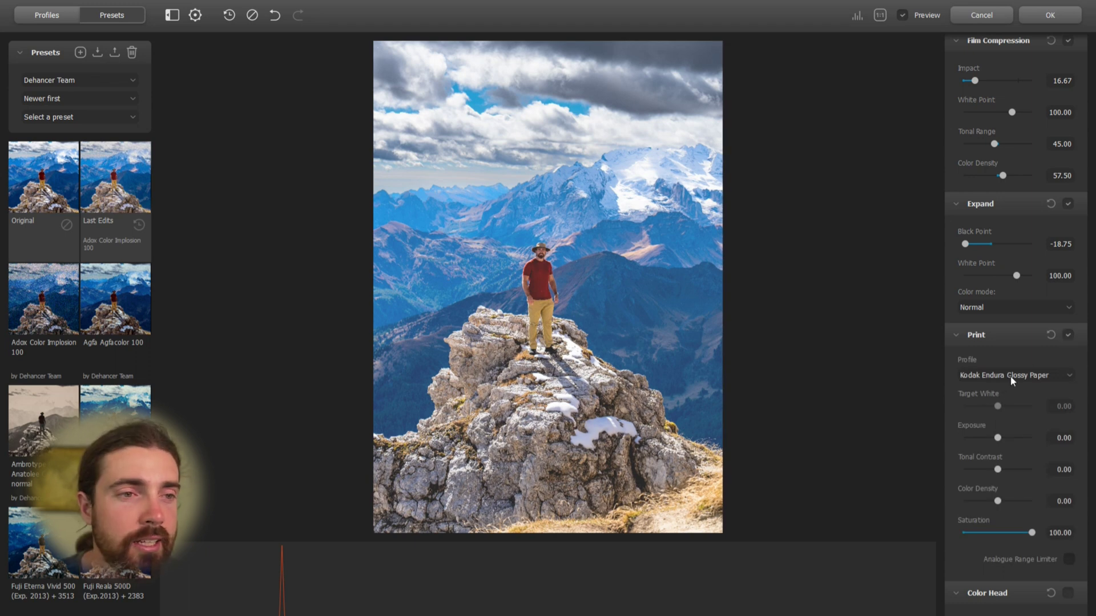
# Examine the Print effect on the man at 1:1 with the adjustment off and on, and return to the fitted view
pyautogui.click(884, 18)
pyautogui.click(1069, 336)
pyautogui.click(1069, 336)
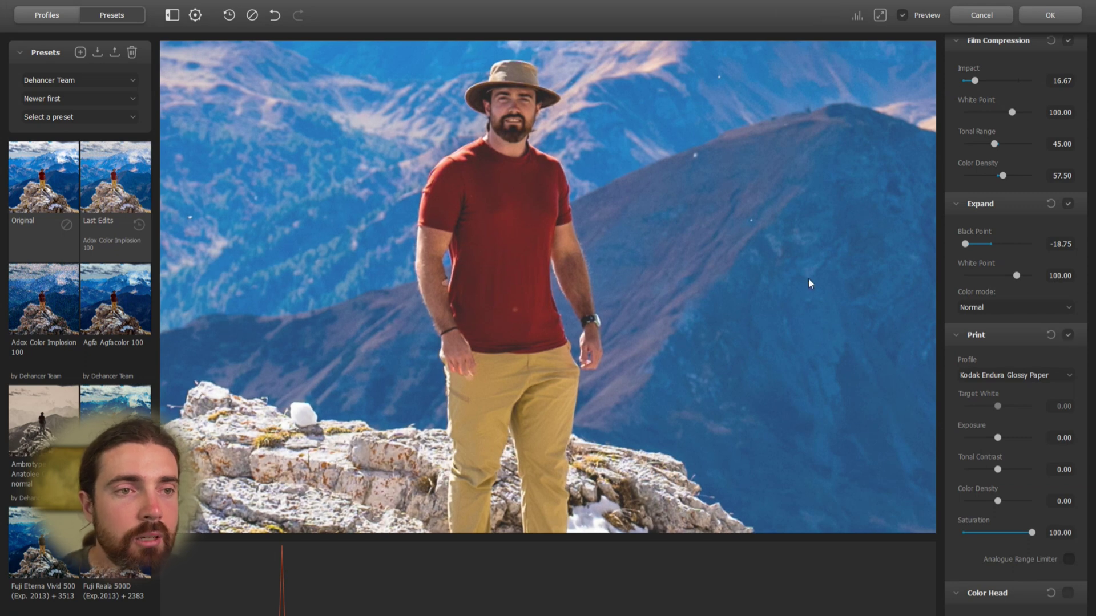
pyautogui.click(879, 17)
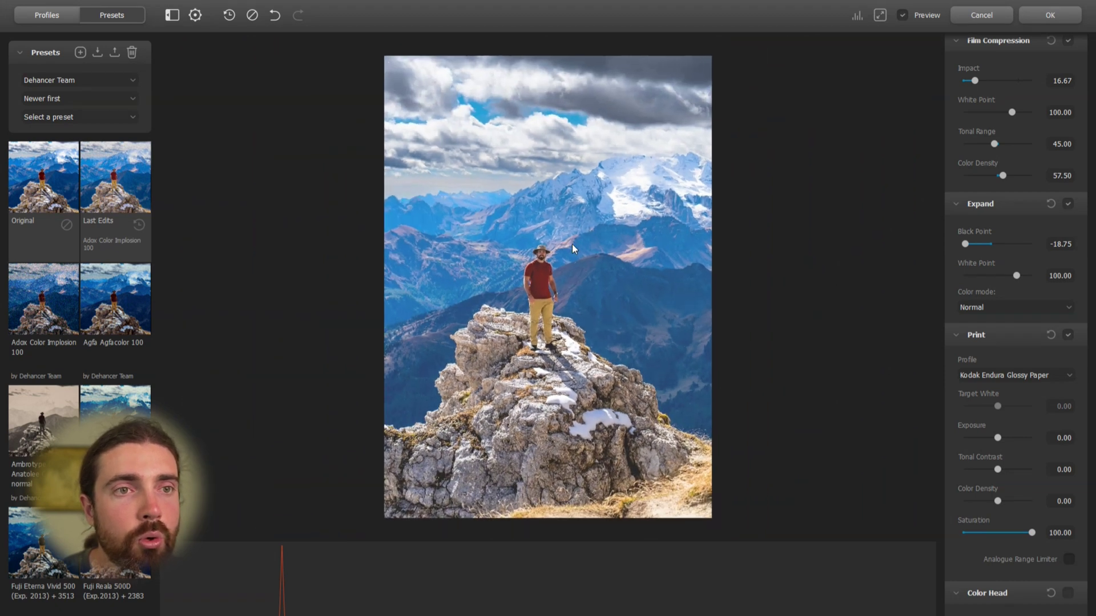
pyautogui.click(882, 16)
pyautogui.click(882, 16)
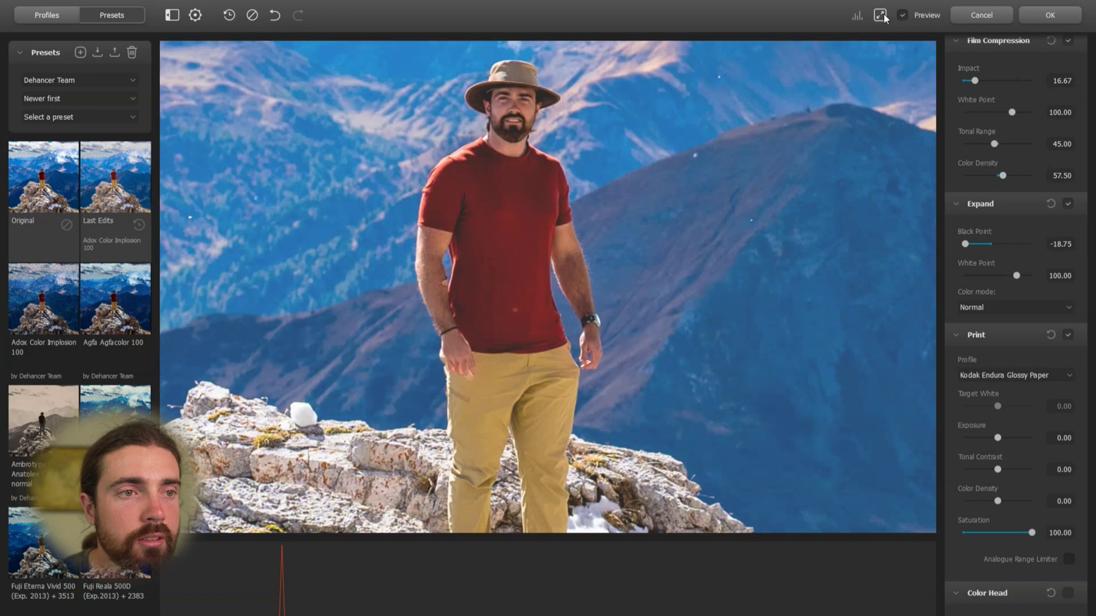
pyautogui.click(882, 16)
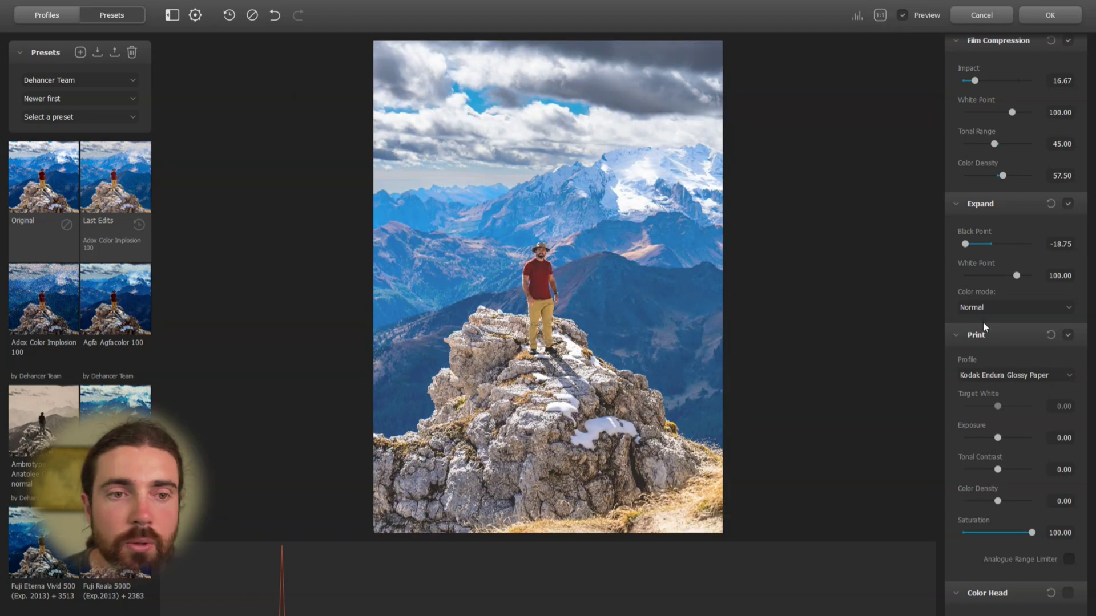
# Try the Cineon Film Log, Fujifilm 3513 Print film and Kodak 2383 Print Film profiles for the Print adjustment
pyautogui.click(1007, 376)
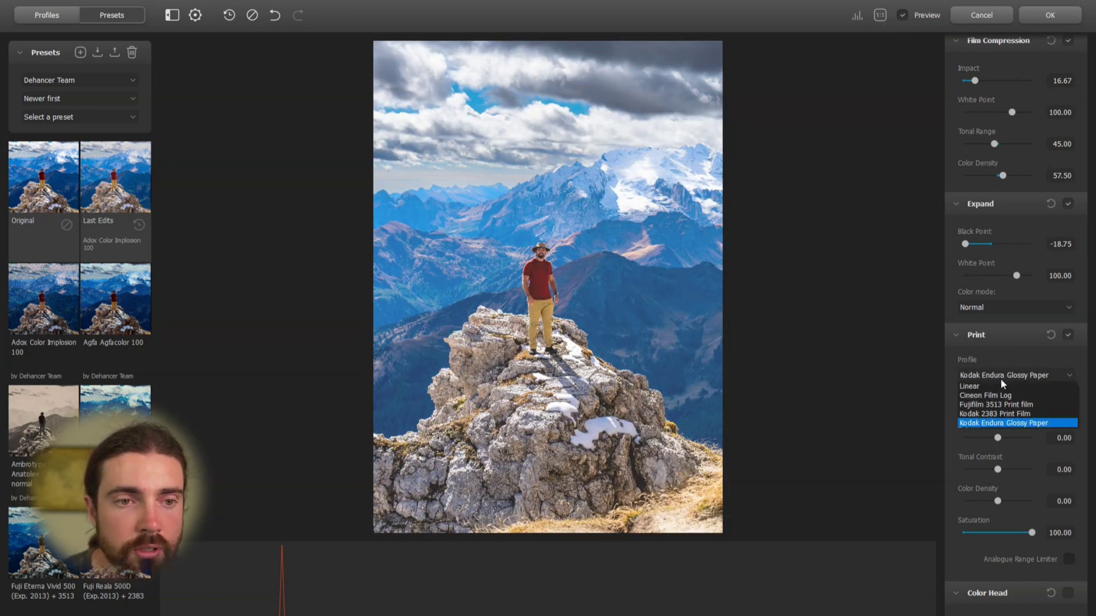
pyautogui.click(1002, 397)
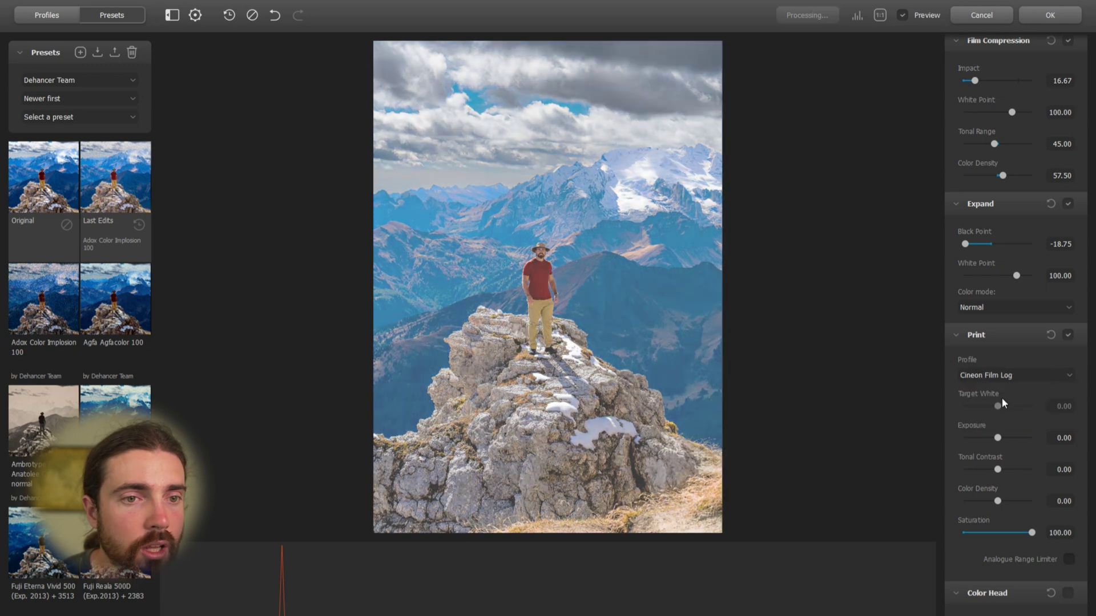
pyautogui.click(1018, 375)
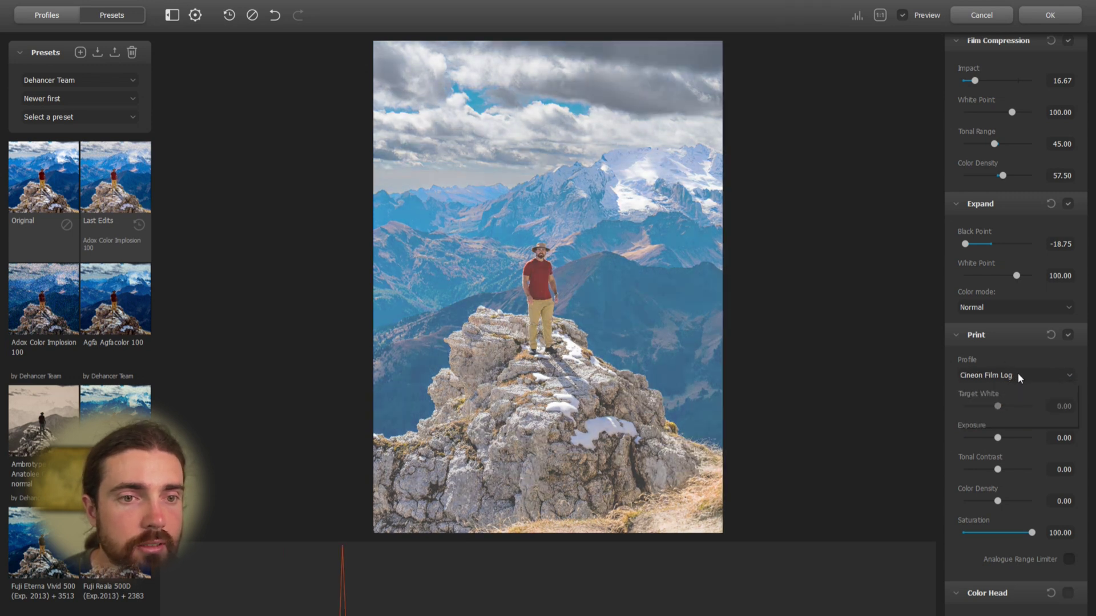
pyautogui.click(1023, 406)
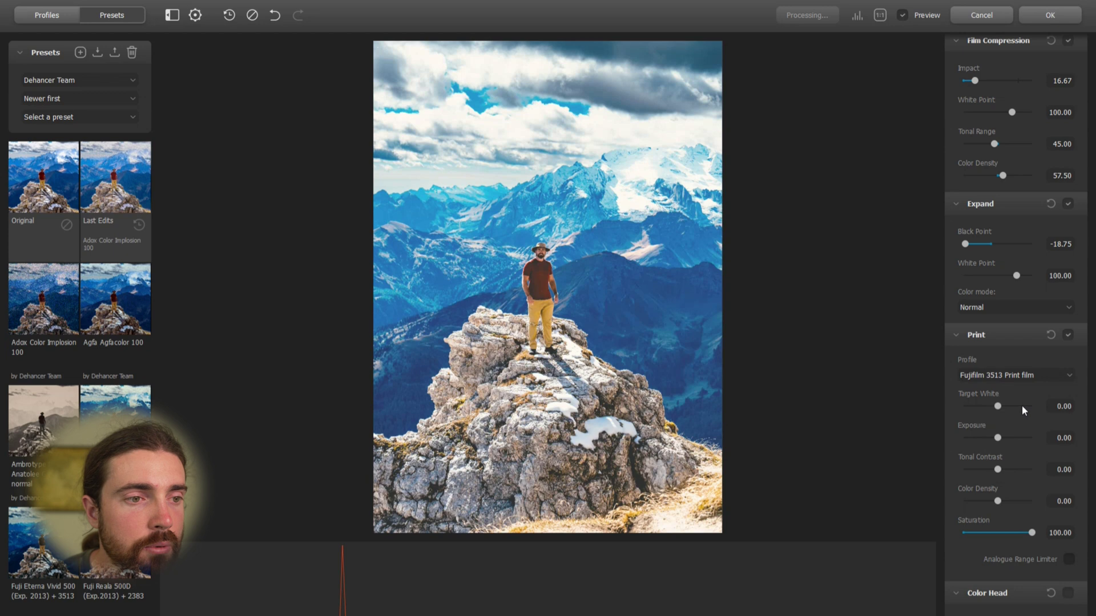
pyautogui.click(1026, 370)
pyautogui.click(1030, 414)
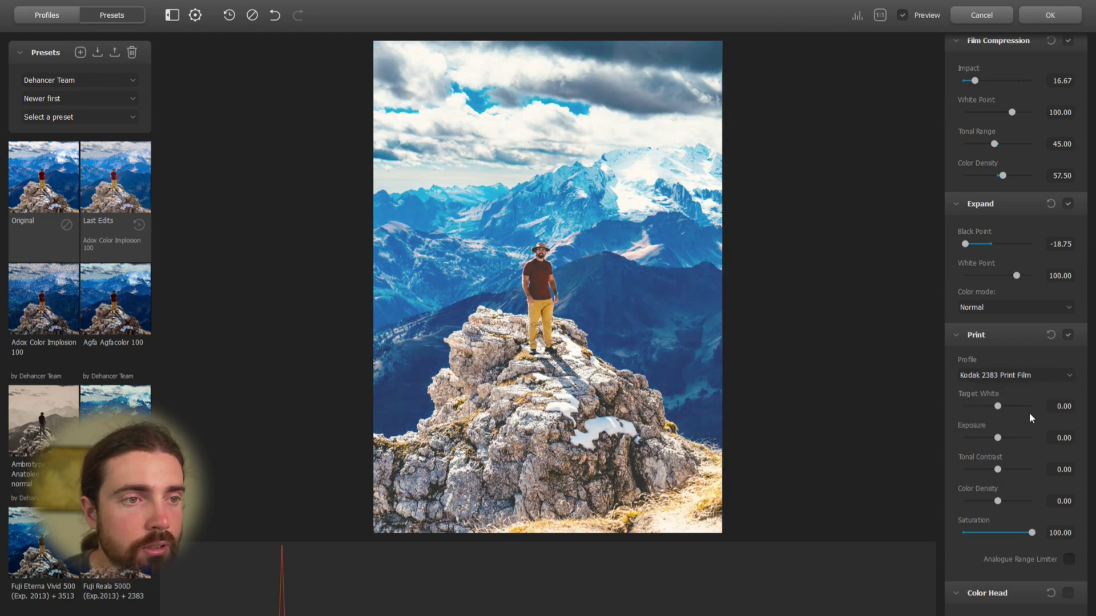
# Set the Print profile to Fujifilm 3513 Print film, and check the man at 1:1 before returning to the fitted view
pyautogui.click(1026, 375)
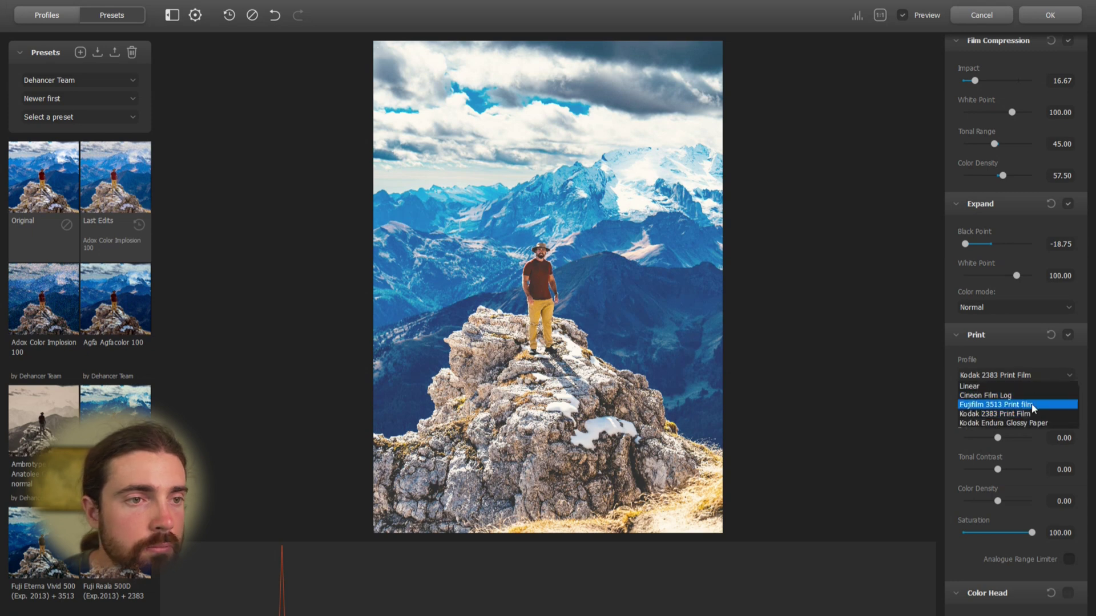
pyautogui.click(1032, 405)
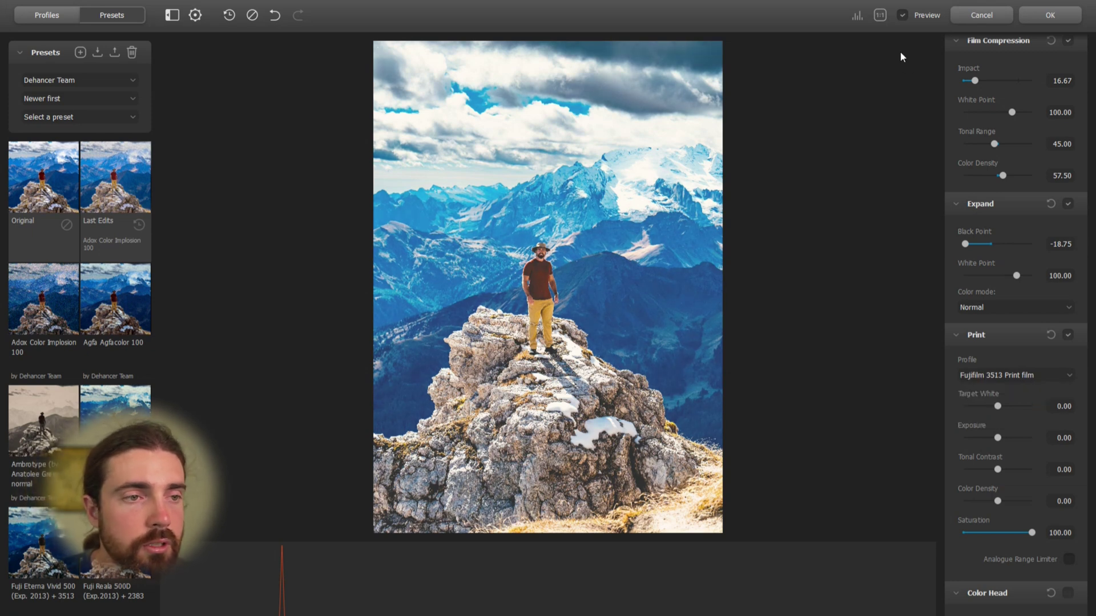
pyautogui.click(882, 15)
pyautogui.click(882, 16)
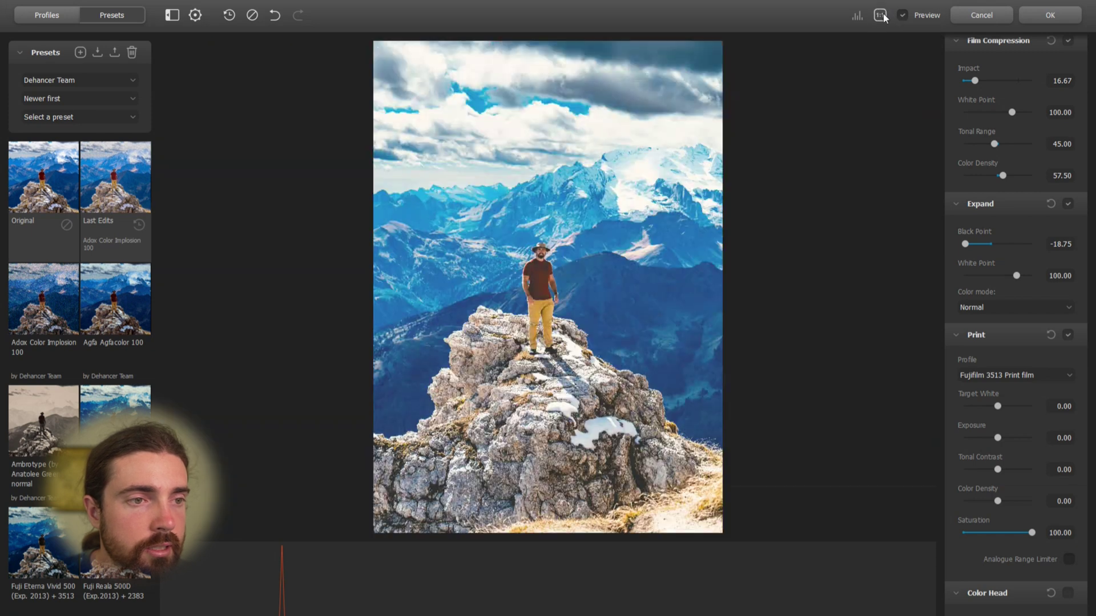
pyautogui.click(880, 16)
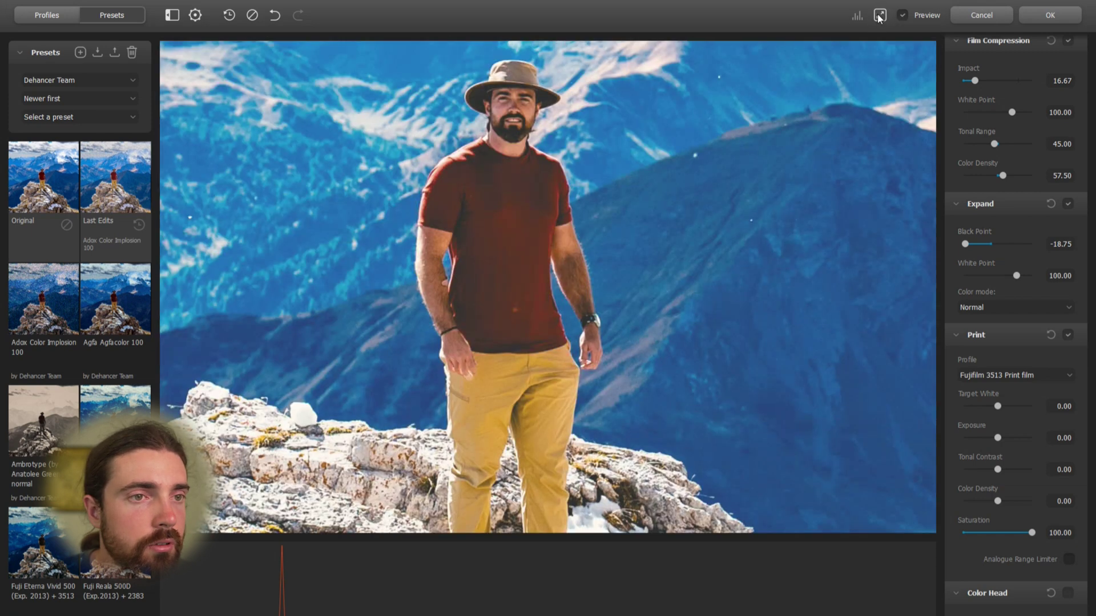
pyautogui.click(880, 16)
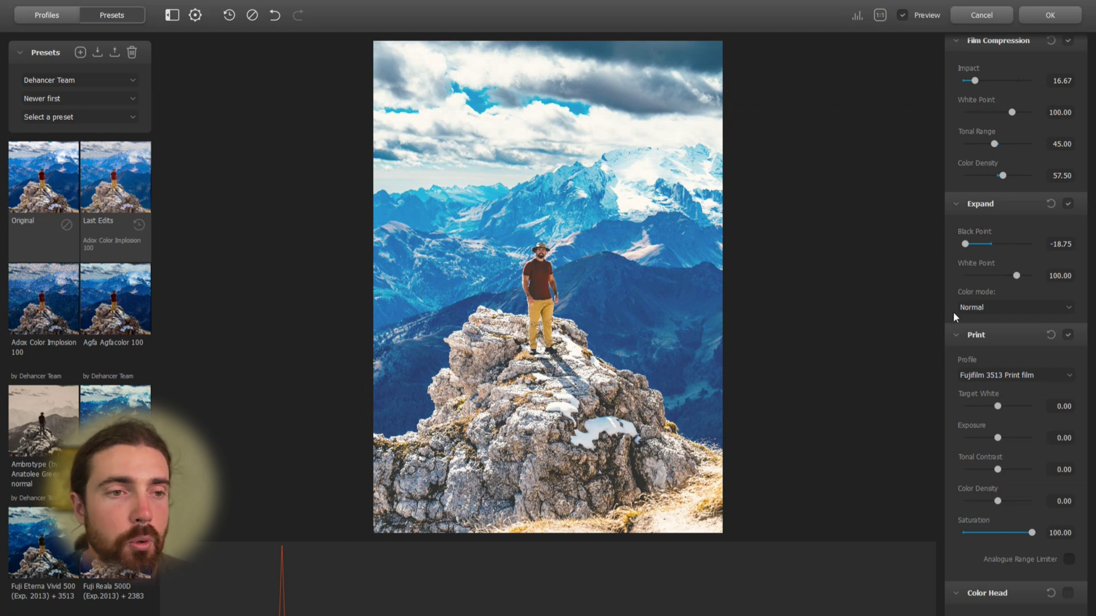
# Set the Print adjustment's Target White to -0.63, Exposure to 0.35 and Tonal Contrast to 4.17
pyautogui.scroll(-1, 953, 317)
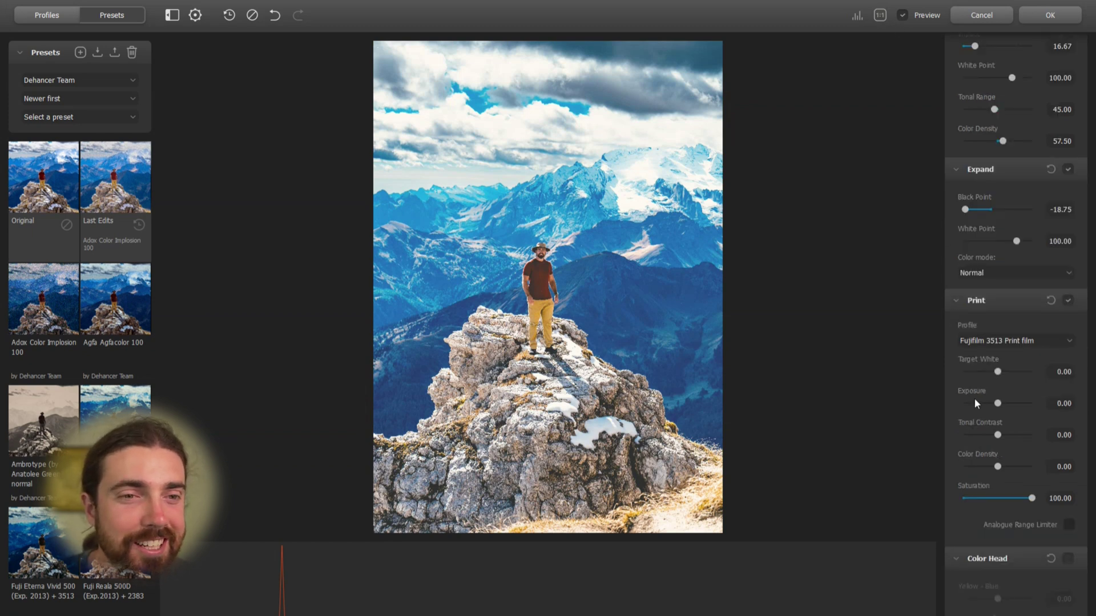
pyautogui.moveTo(997, 372); pyautogui.dragTo(953, 381)
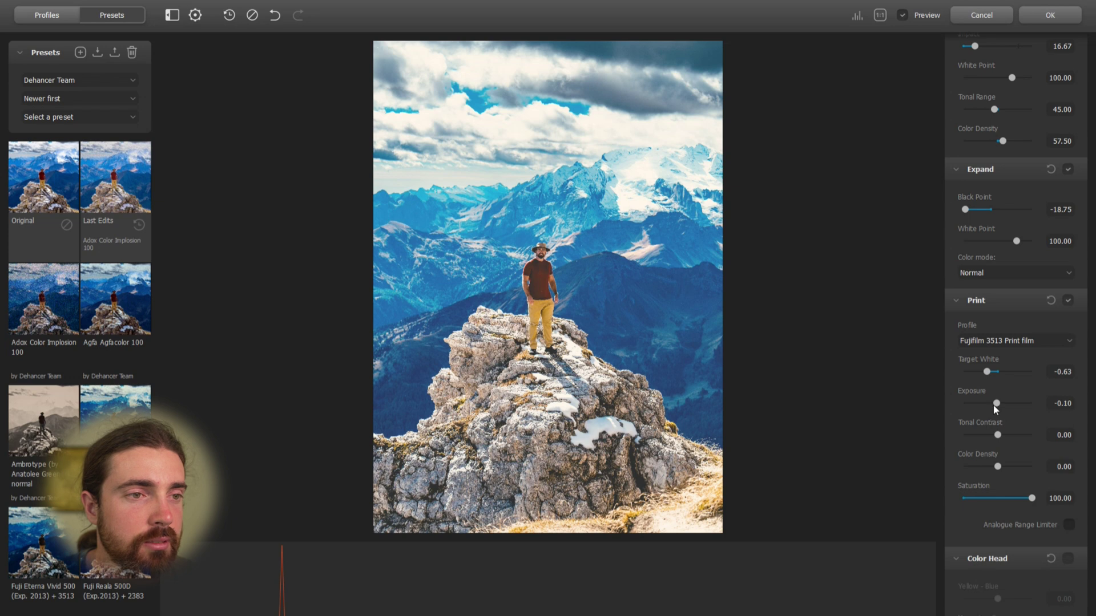
pyautogui.moveTo(994, 406); pyautogui.dragTo(1002, 437)
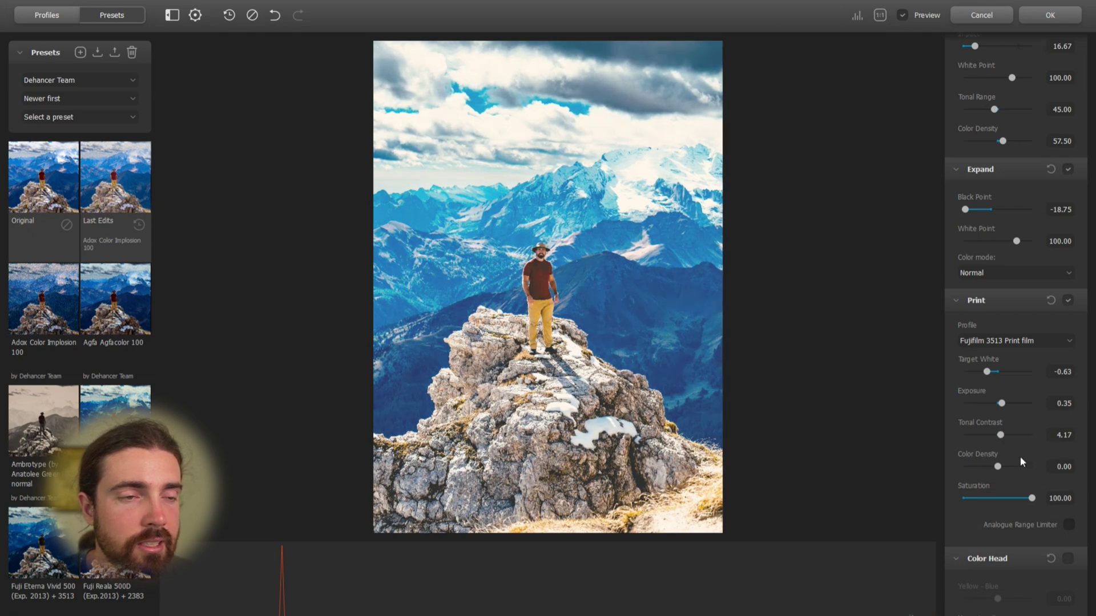
# Set the Print adjustment's Color Density to 8.33
pyautogui.moveTo(999, 467); pyautogui.dragTo(1002, 469)
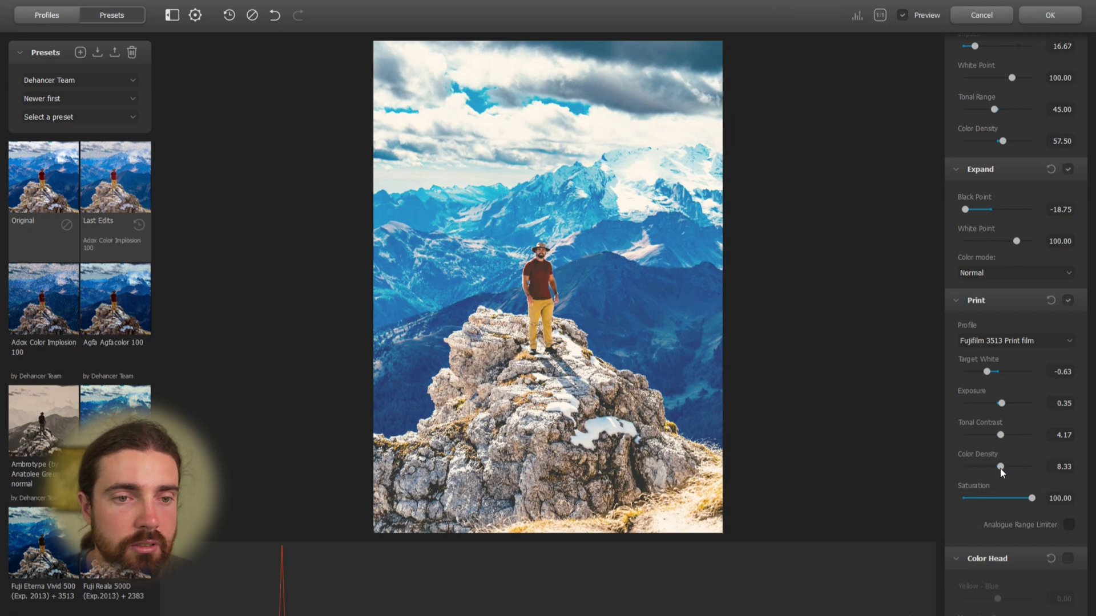
# Try the Cineon Film Log and Kodak 2383 Print Film profiles for Print, and return to Fujifilm 3513 Print film
pyautogui.click(1008, 341)
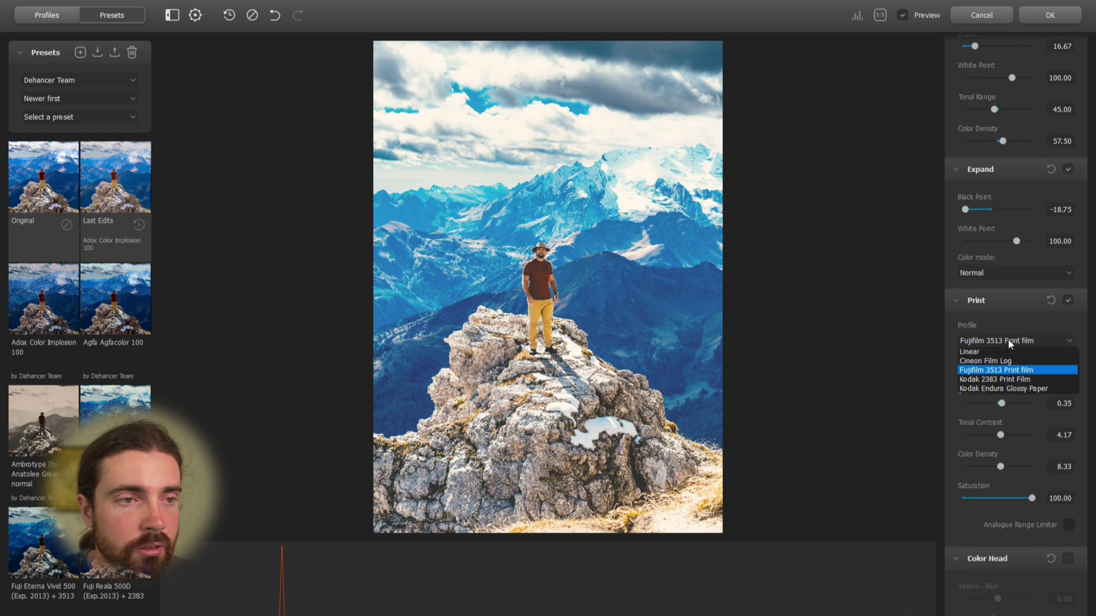
pyautogui.click(1010, 361)
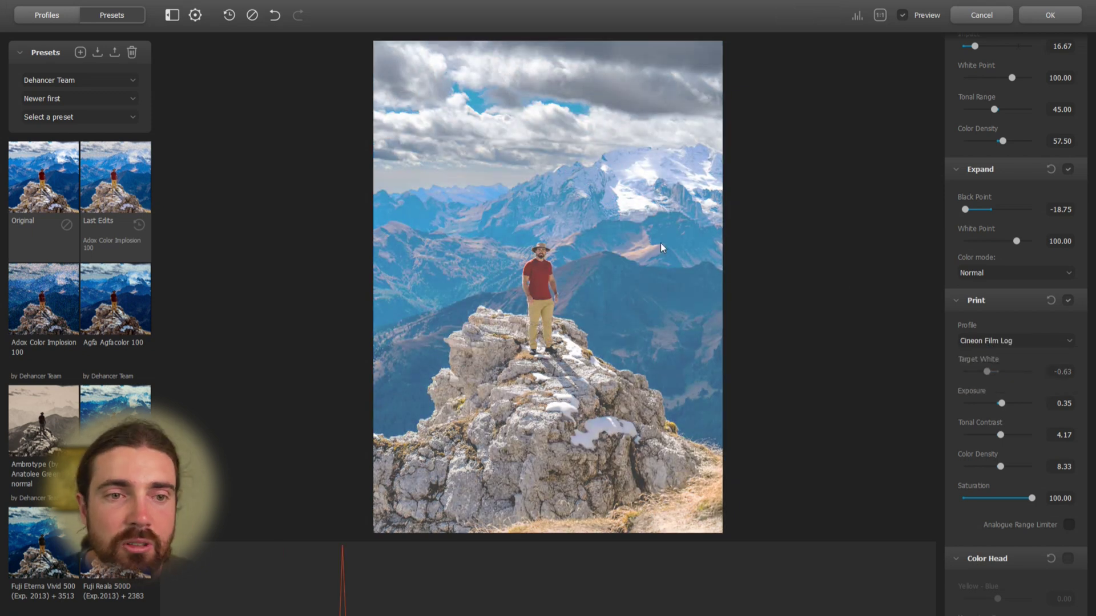
pyautogui.click(996, 339)
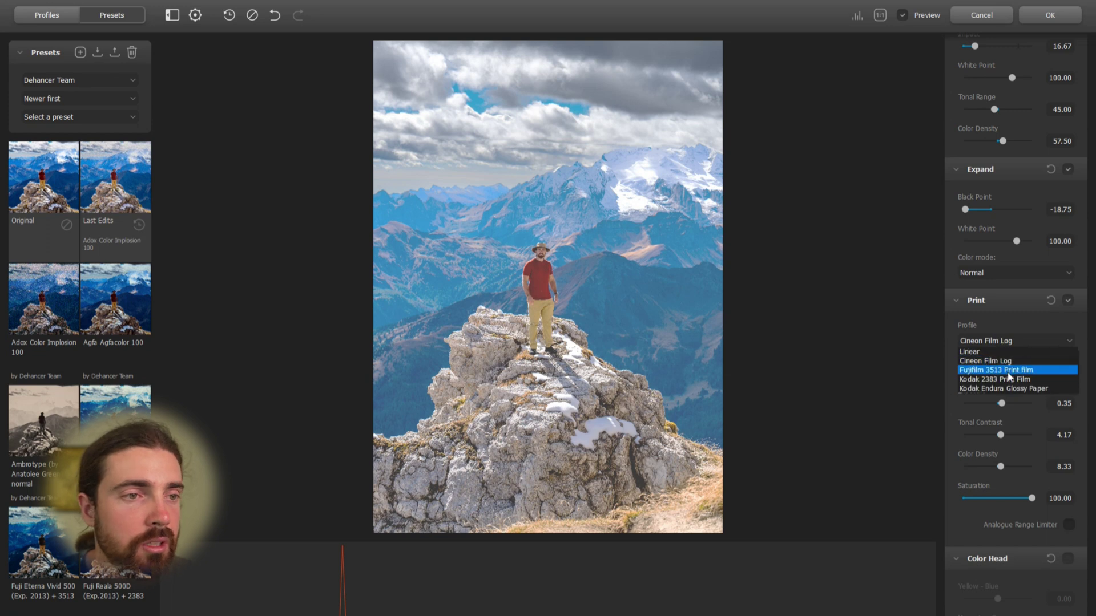
pyautogui.click(1009, 379)
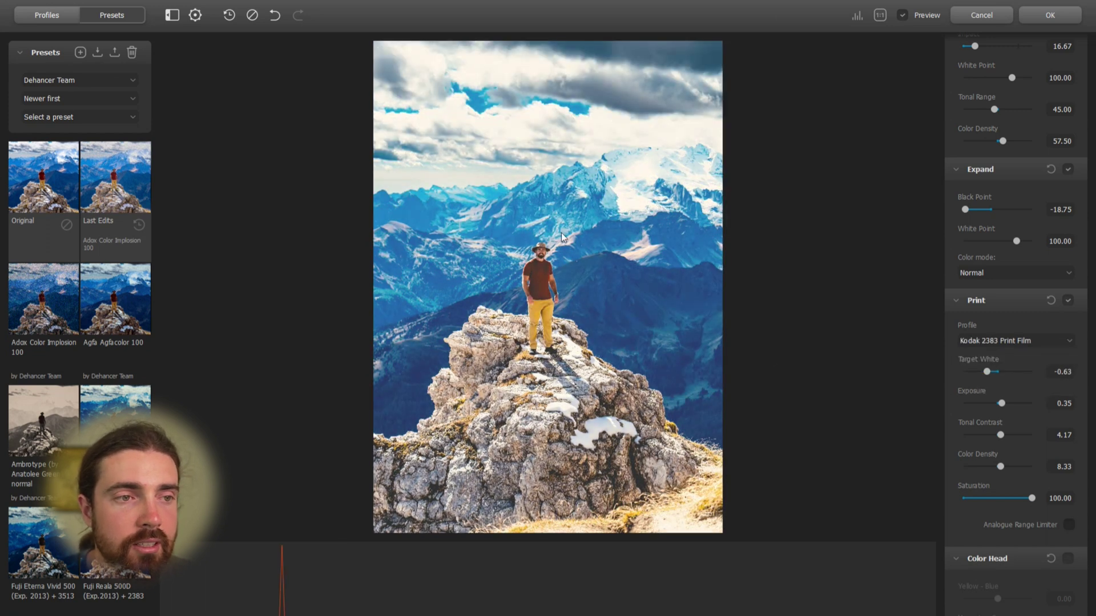
pyautogui.click(993, 340)
pyautogui.click(994, 371)
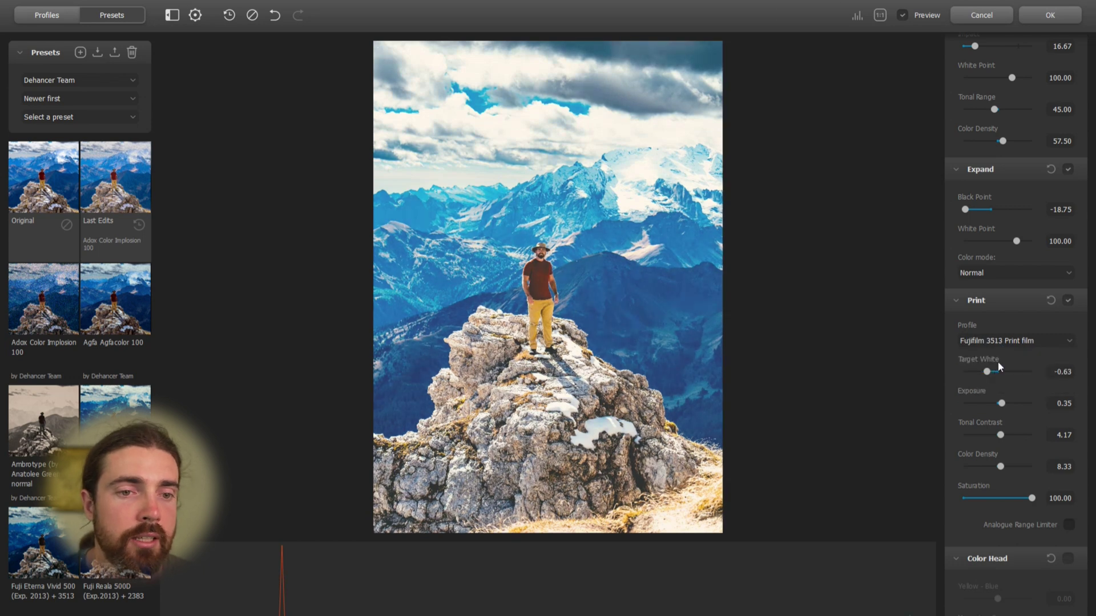
# Try the Print adjustment's Saturation at 0.00 and return it to 100.00
pyautogui.scroll(-1, 981, 405)
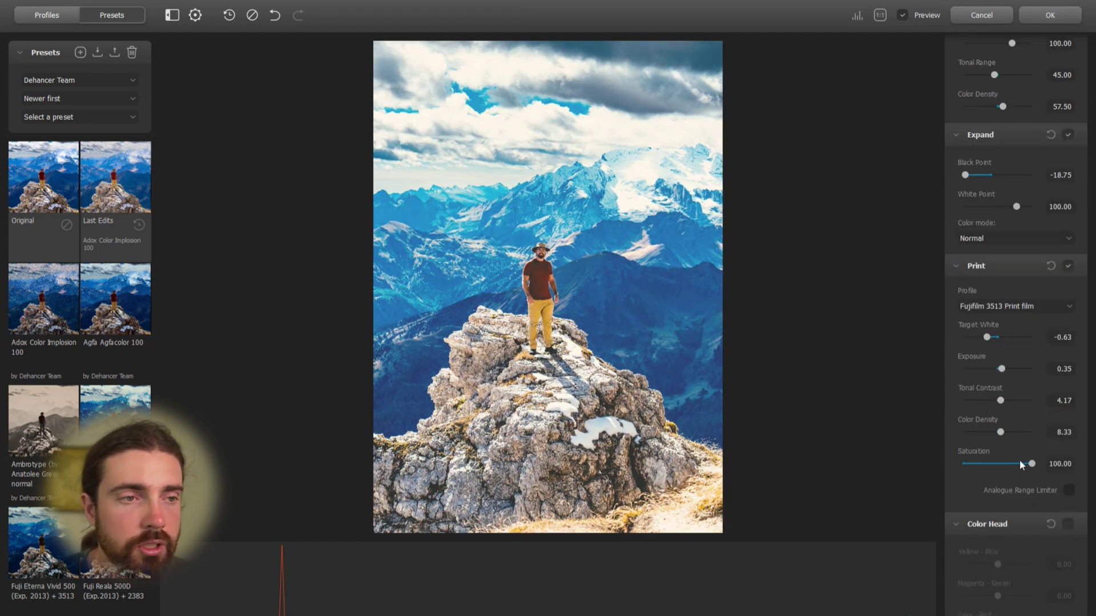
pyautogui.moveTo(1032, 465); pyautogui.dragTo(959, 465)
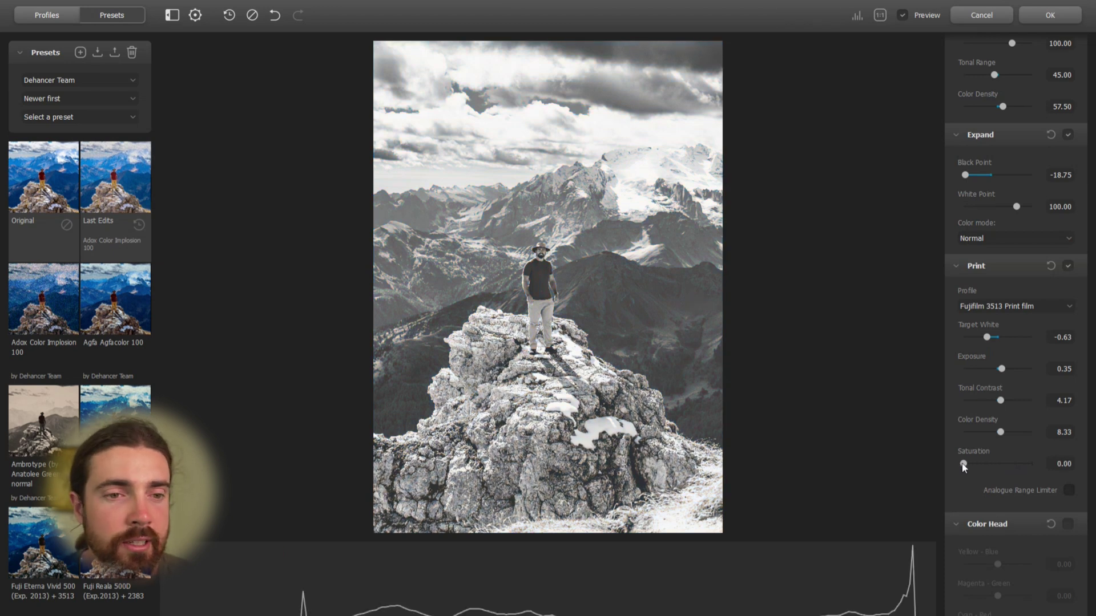
pyautogui.moveTo(964, 465); pyautogui.dragTo(1037, 472)
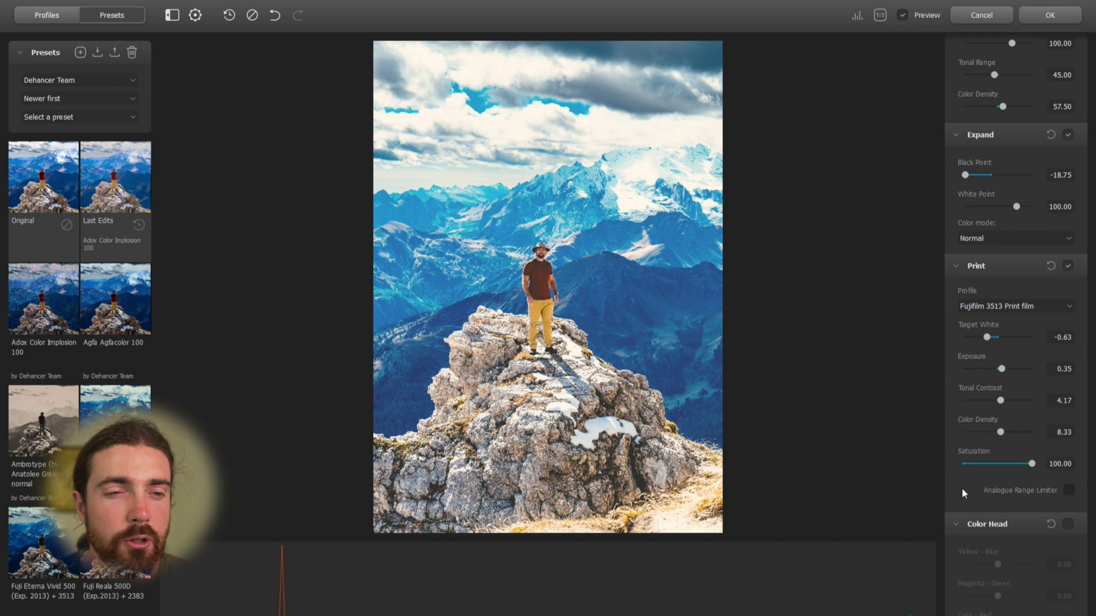
# Enable the Color Head adjustment and set Magenta - Green to -5.00 and Cyan - Red to 5.00
pyautogui.scroll(-4, 961, 488)
pyautogui.scroll(-1, 961, 492)
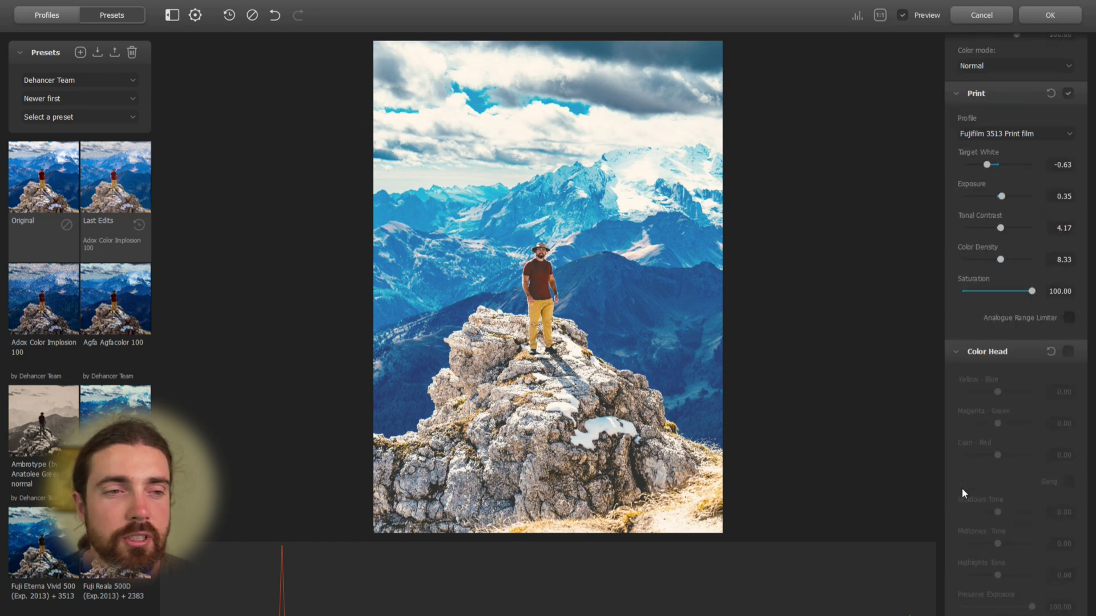
pyautogui.scroll(-1, 961, 492)
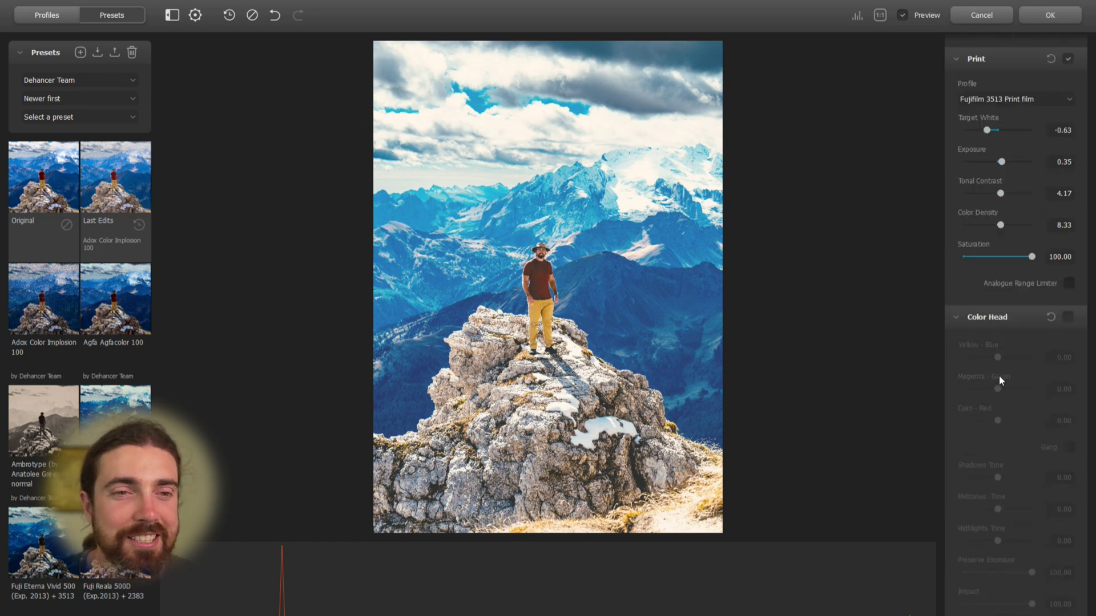
pyautogui.click(1068, 317)
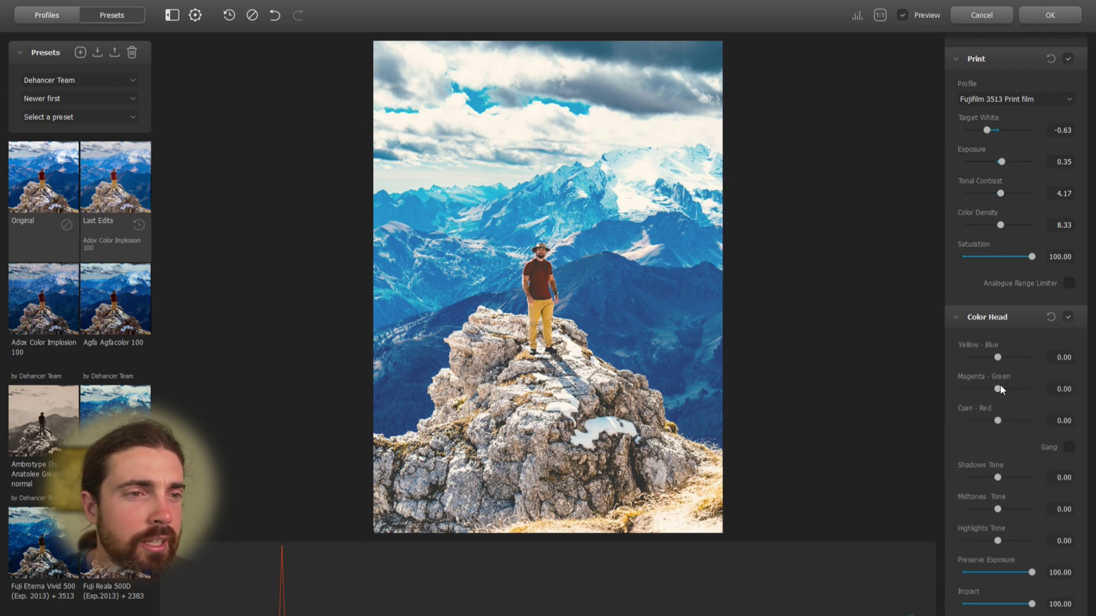
pyautogui.moveTo(998, 392); pyautogui.dragTo(1001, 421)
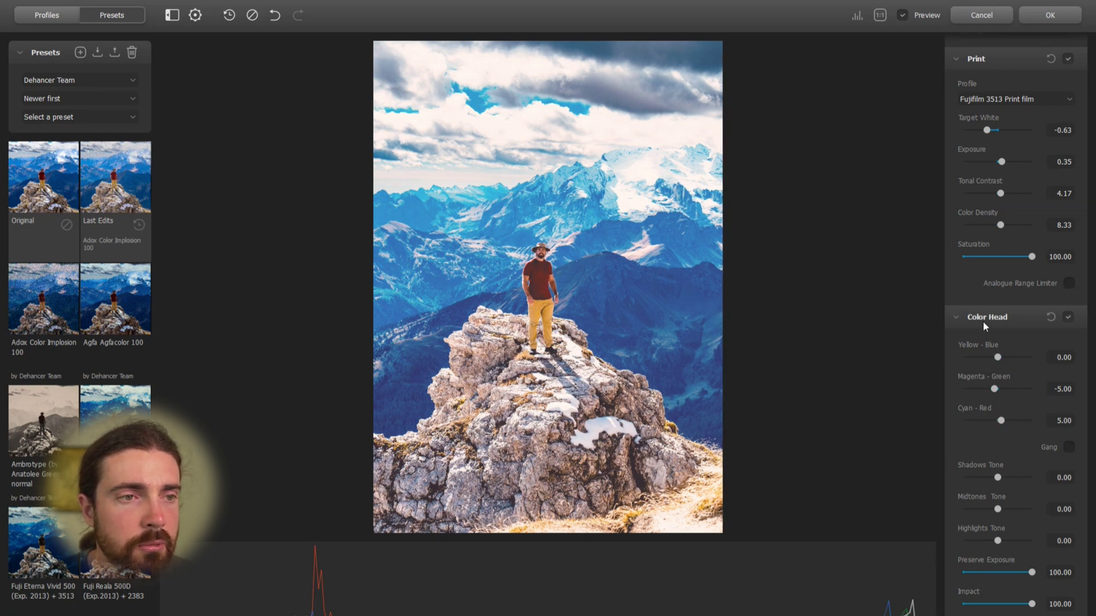
# Try Color Head's Yellow - Blue at -39.17 and reset it to 0.00
pyautogui.moveTo(997, 358); pyautogui.dragTo(971, 357)
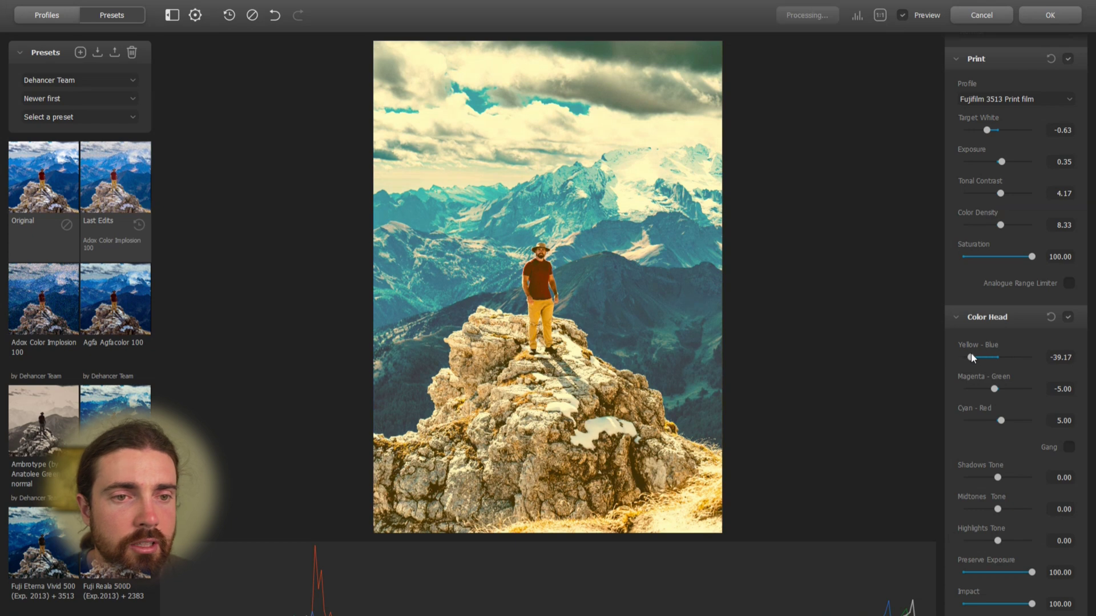
pyautogui.doubleClick(971, 354)
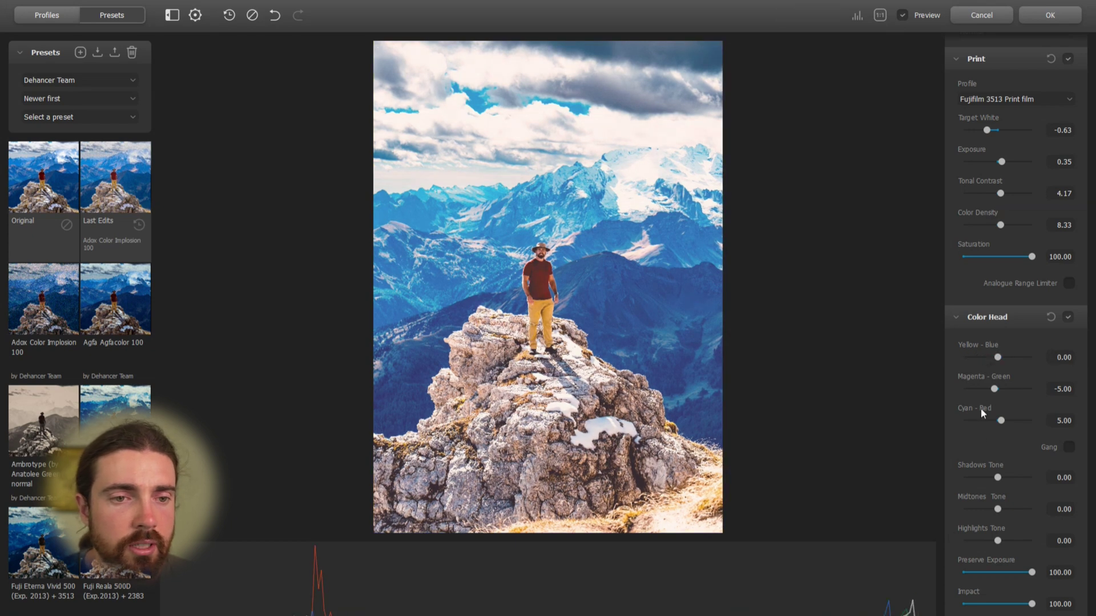
# Set Color Head's Midtones Tone to 16.67 and Shadows Tone to 11.67, with Highlights Tone reset to 0.00
pyautogui.scroll(-2, 968, 444)
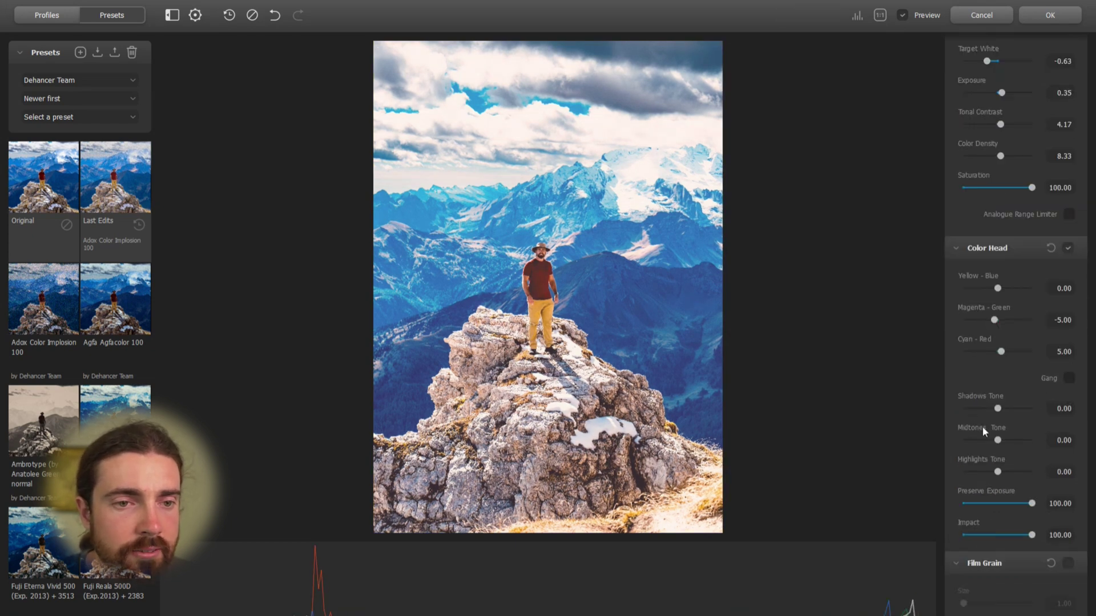
pyautogui.moveTo(1000, 441); pyautogui.dragTo(1021, 475)
pyautogui.doubleClick(1020, 473)
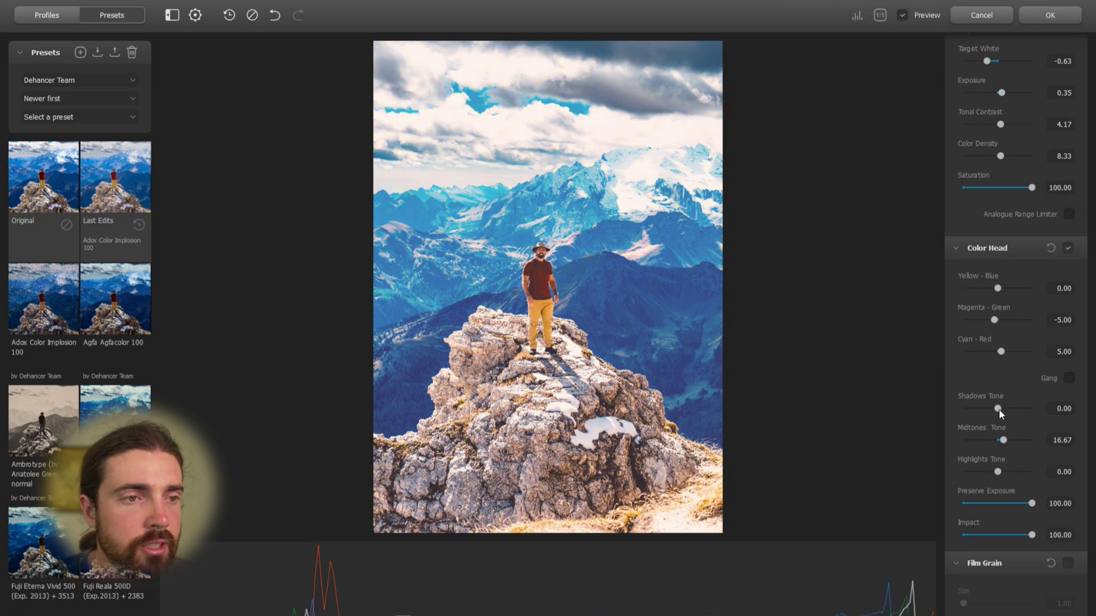
pyautogui.moveTo(1000, 409)
pyautogui.mouseDown()
pyautogui.moveTo(974, 409)
pyautogui.moveTo(1002, 418)
pyautogui.mouseUp()
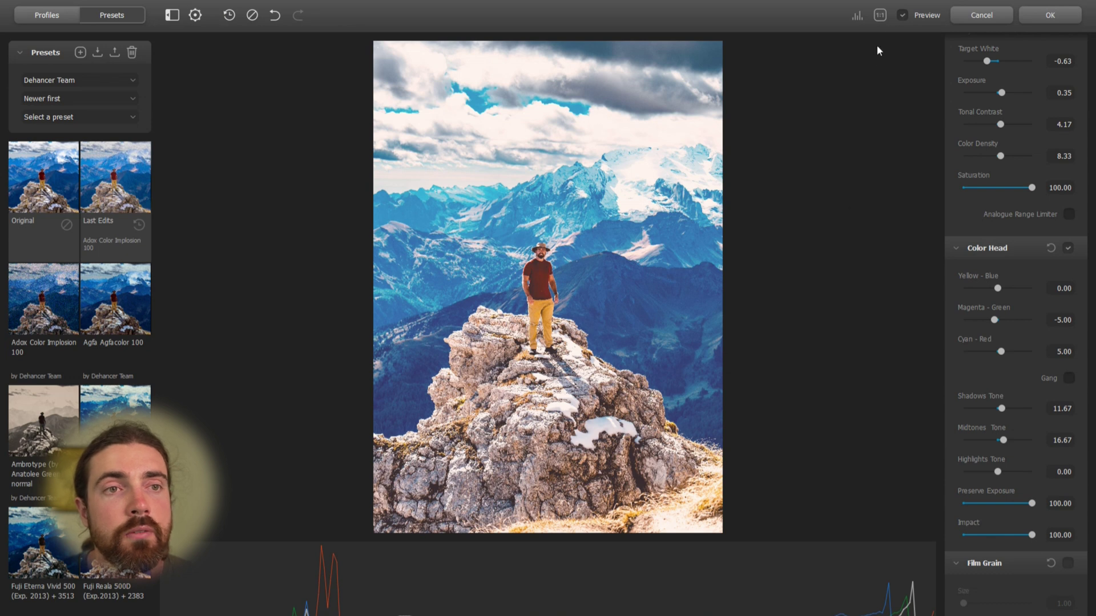
# Compare the photo with all effects off and on, and examine the man at 1:1 before returning to the fitted view
pyautogui.click(902, 16)
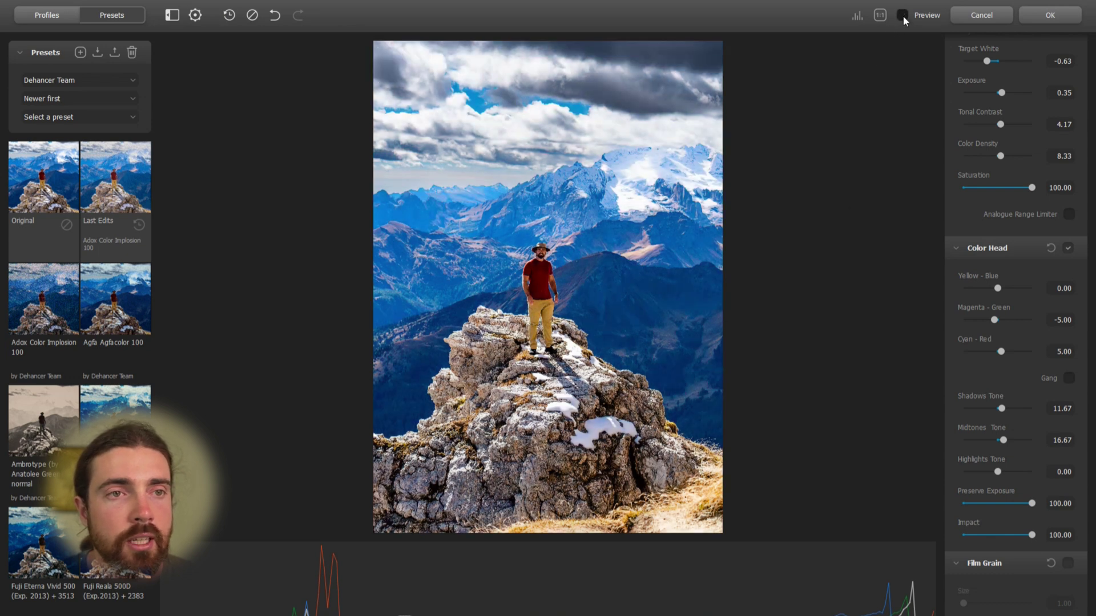
pyautogui.click(902, 16)
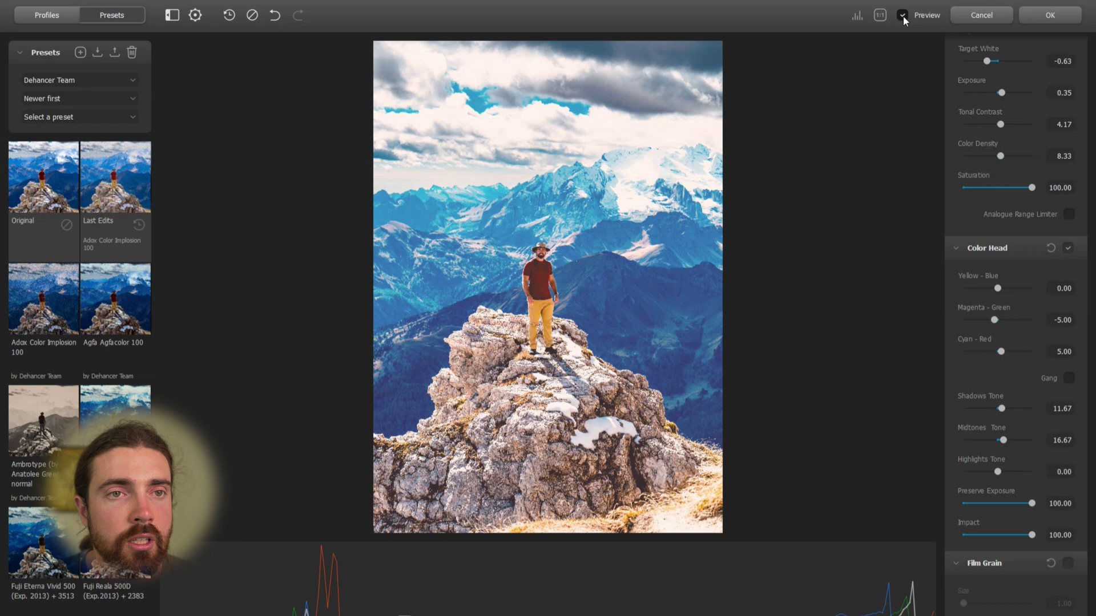
pyautogui.scroll(-7, 966, 441)
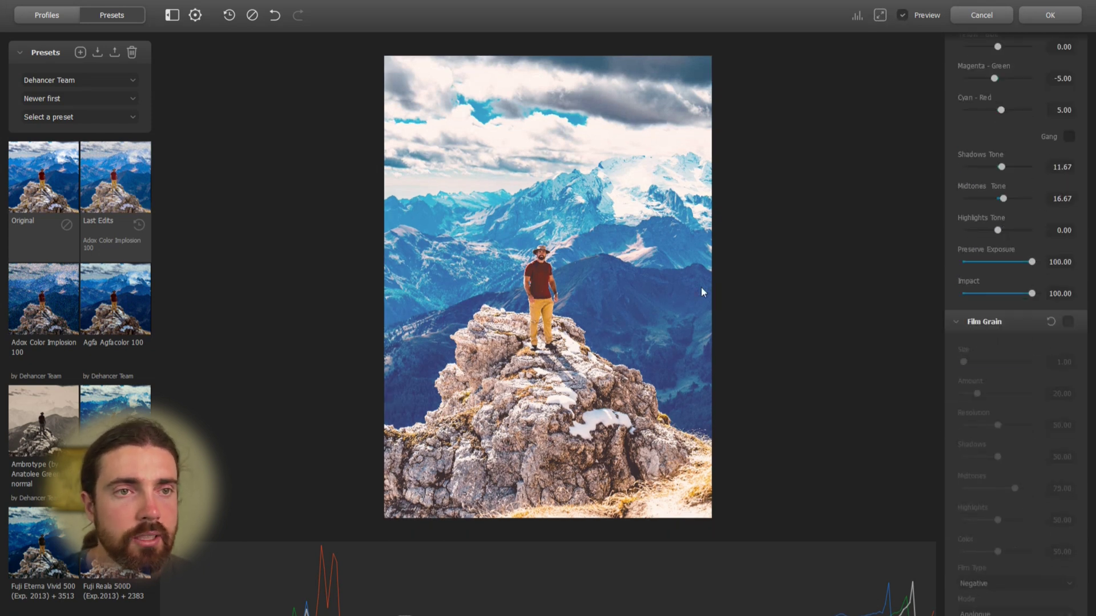
pyautogui.click(903, 16)
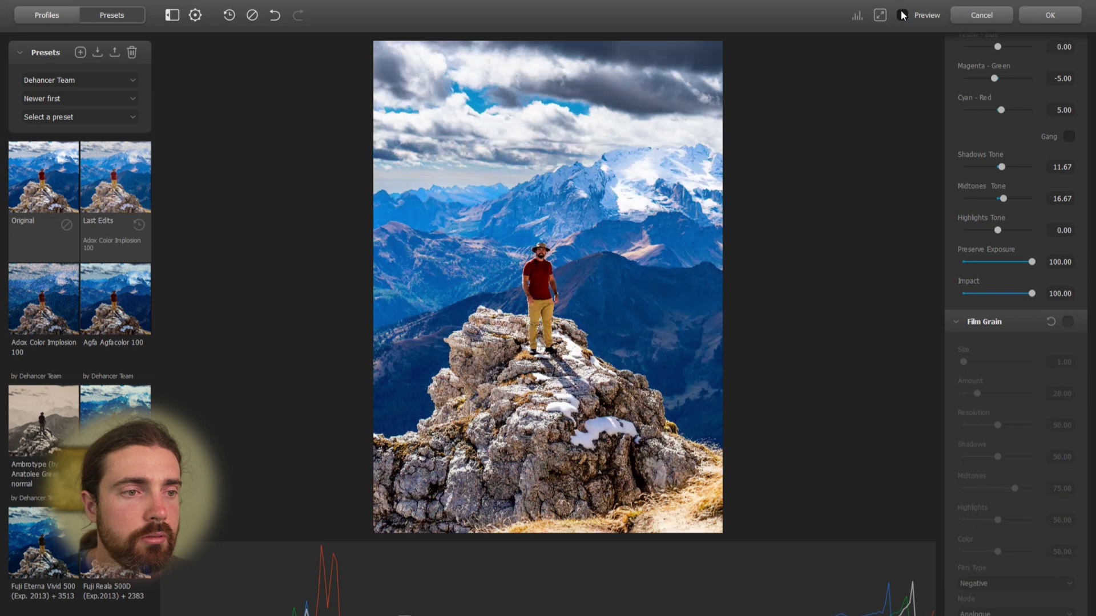
pyautogui.click(902, 15)
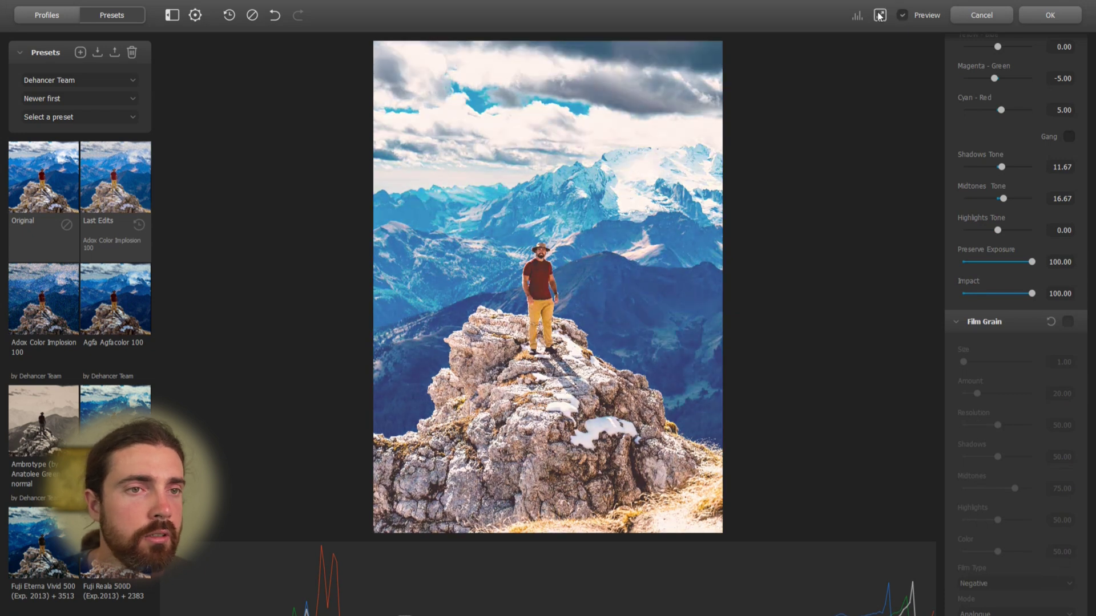
pyautogui.click(879, 16)
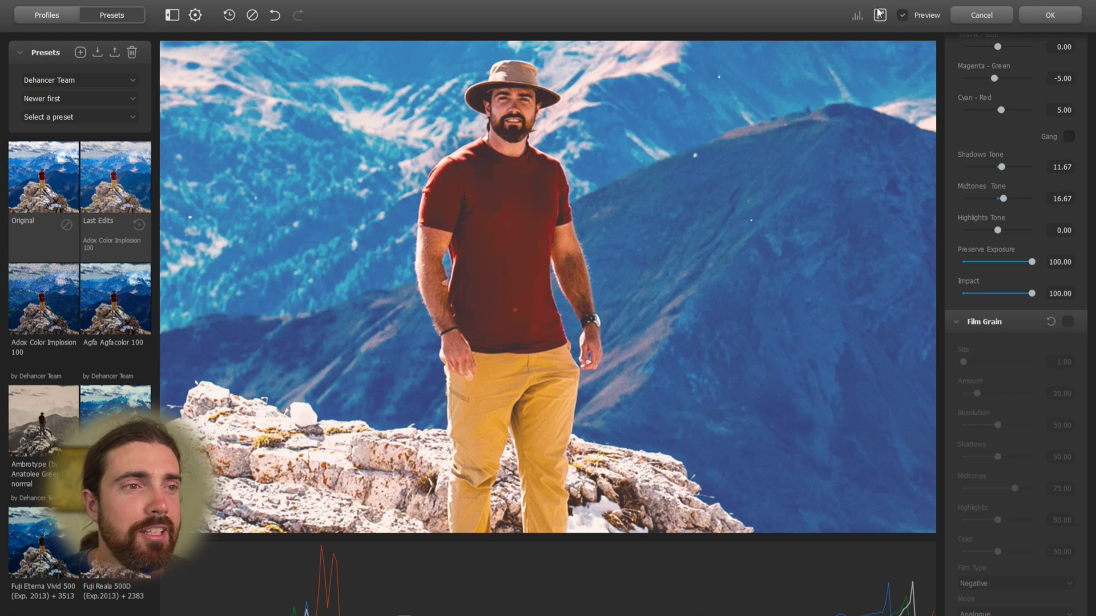
pyautogui.click(883, 18)
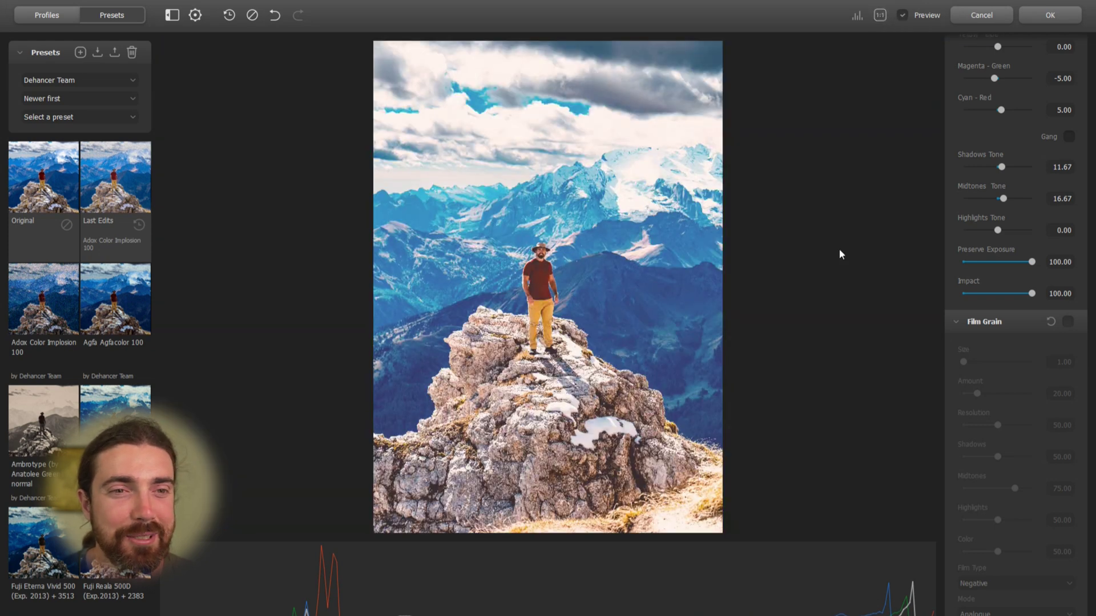
# Enable the Film Grain adjustment
pyautogui.scroll(-1, 1021, 305)
pyautogui.click(1067, 288)
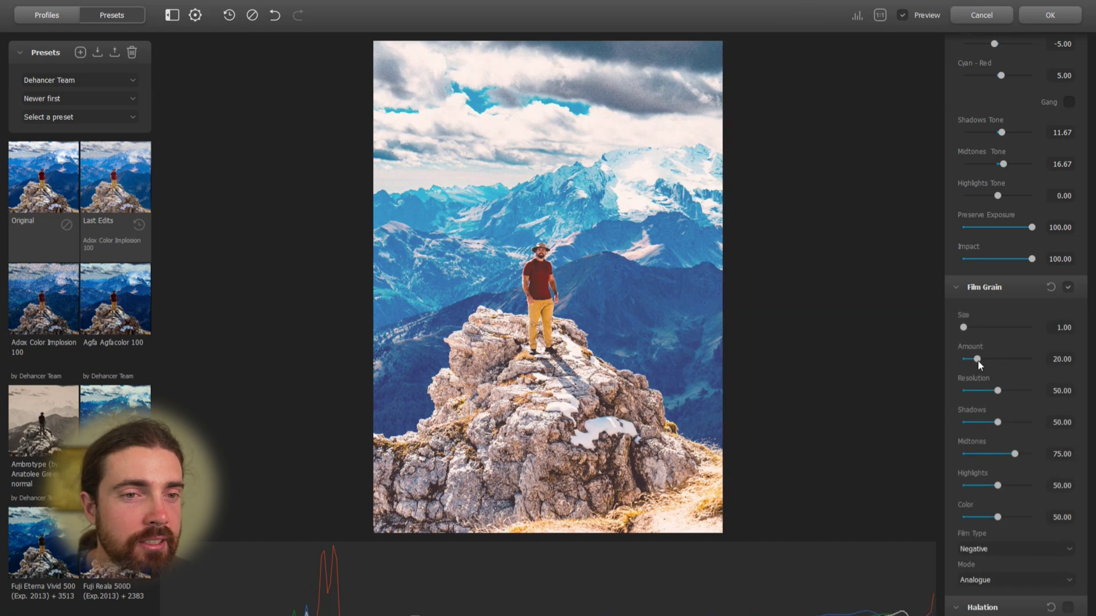
# Try Film Grain at Size 12.00 and Amount 100.00 on a closer view of the man, and lower Amount to 12.50
pyautogui.moveTo(965, 328); pyautogui.dragTo(1001, 327)
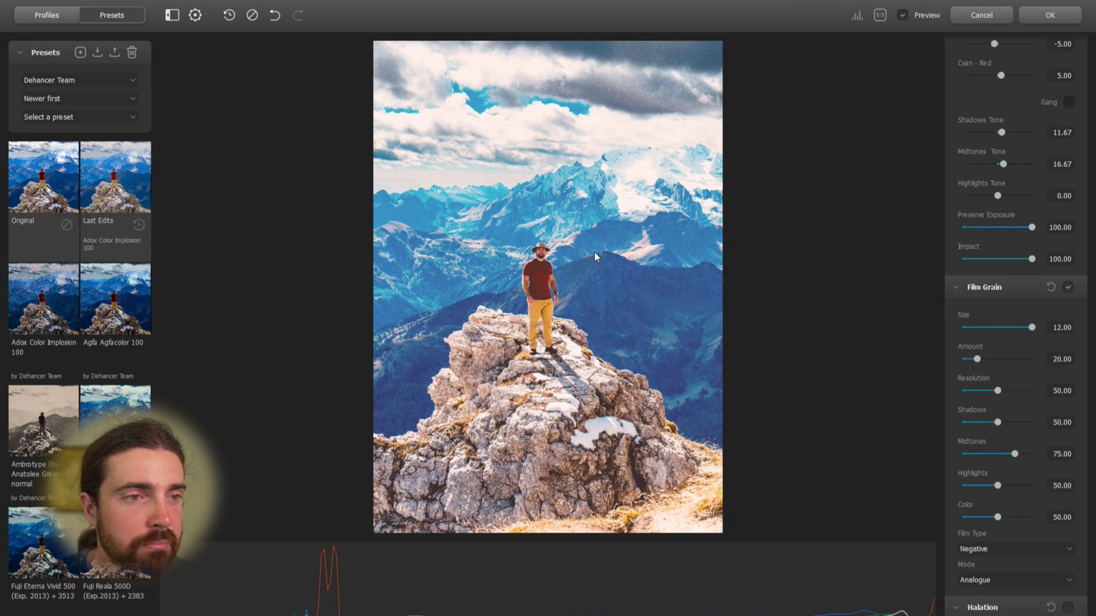
pyautogui.click(655, 228)
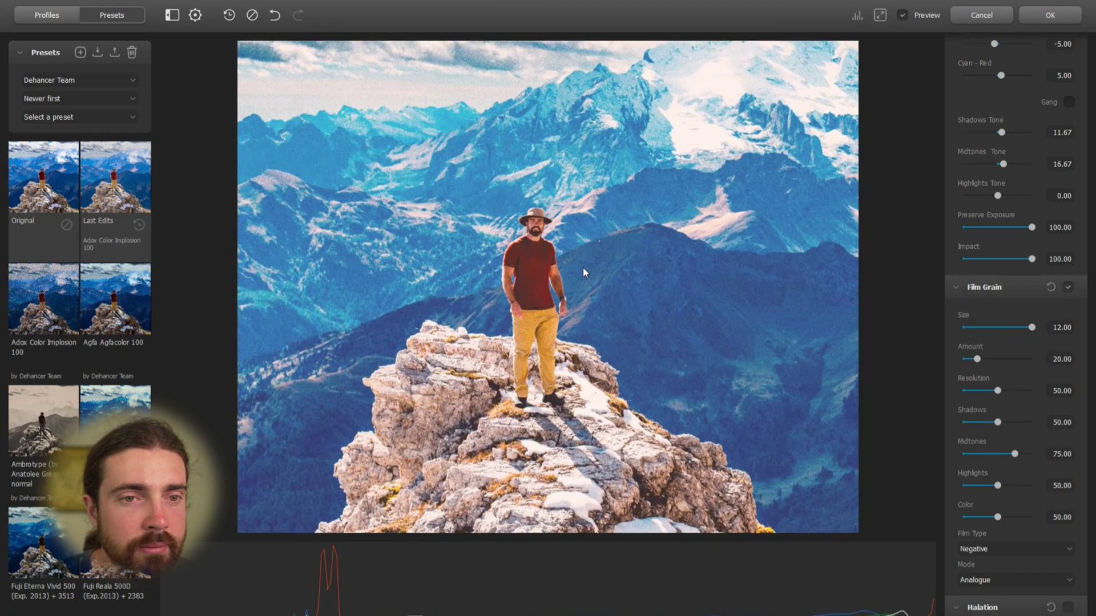
pyautogui.moveTo(977, 360); pyautogui.dragTo(1094, 376)
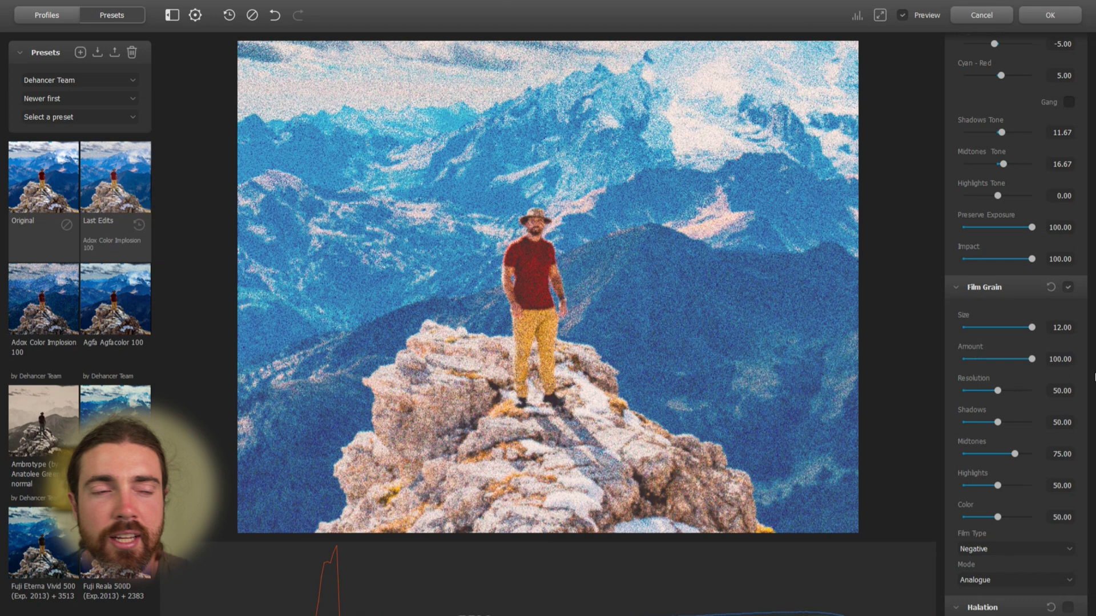
pyautogui.moveTo(999, 383); pyautogui.dragTo(971, 374)
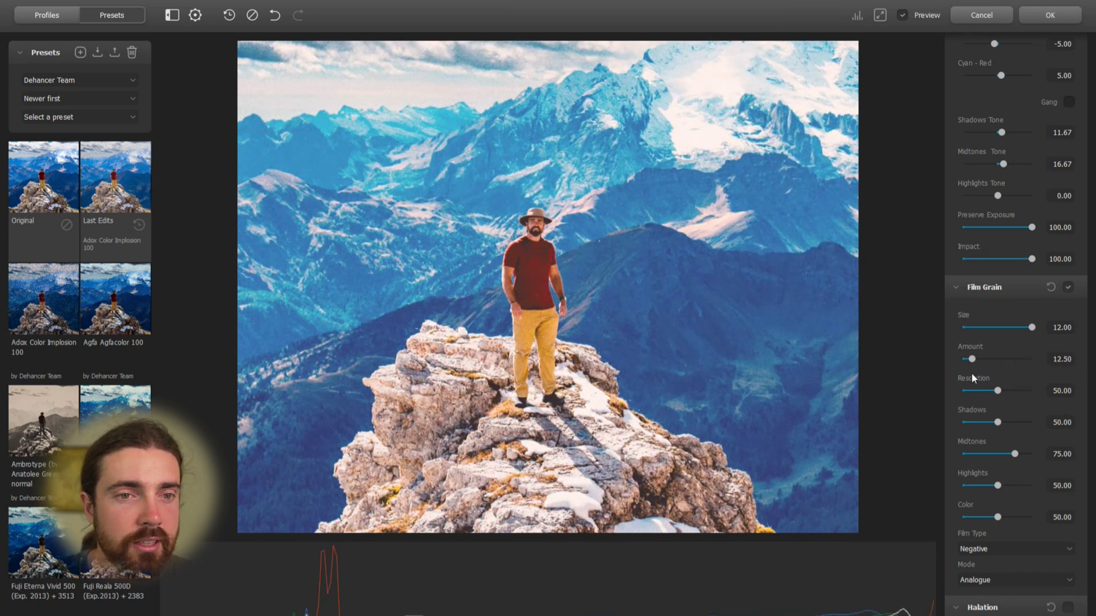
# Try Film Grain with Size 2.83, Midtones 0.00 and Highlights 0.00, and reset the whole adjustment to its defaults
pyautogui.moveTo(1016, 328); pyautogui.dragTo(969, 330)
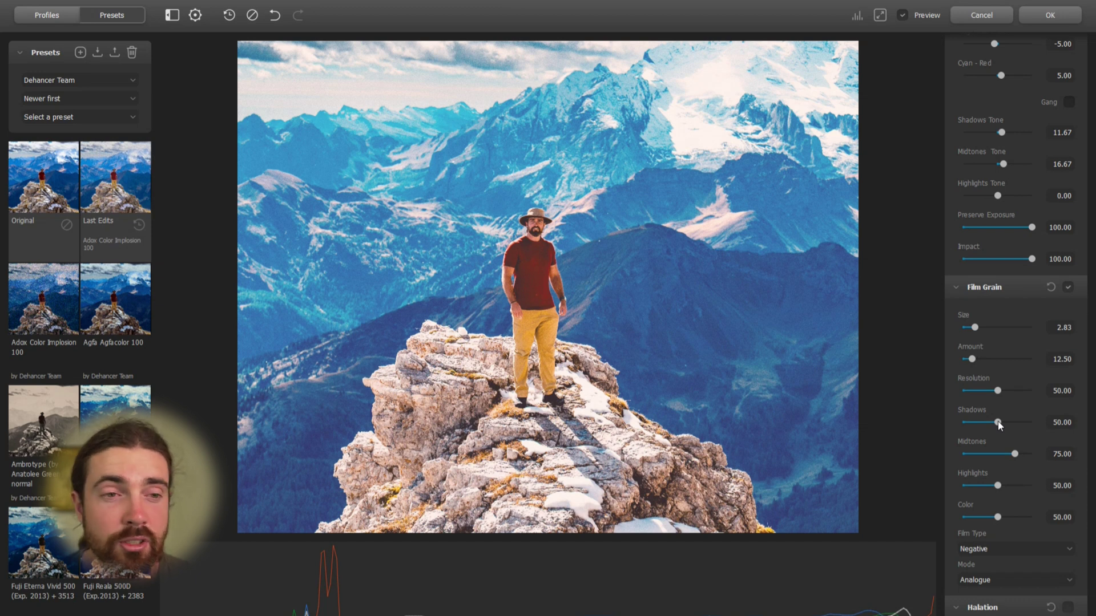
pyautogui.moveTo(1014, 455); pyautogui.dragTo(944, 447)
pyautogui.moveTo(997, 485); pyautogui.dragTo(883, 489)
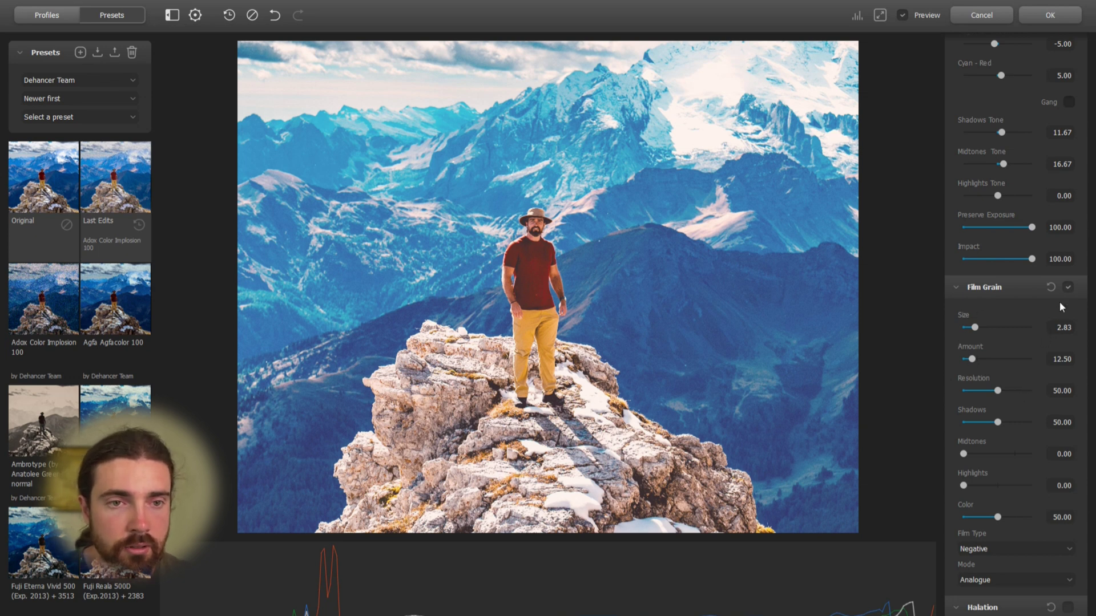
pyautogui.click(1051, 288)
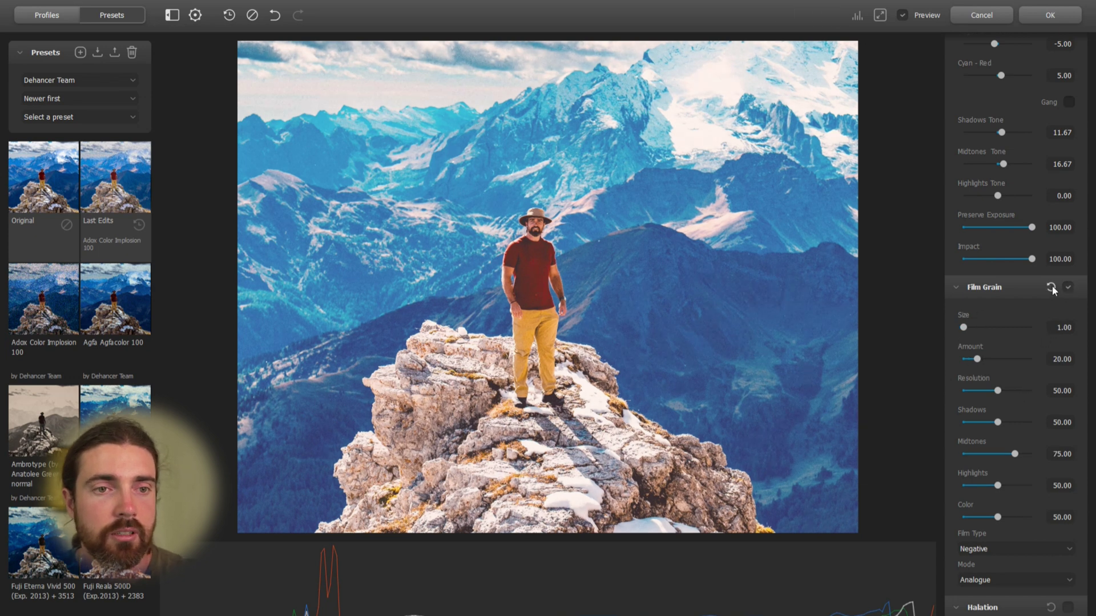
# Set the Film Grain Size to 2.83
pyautogui.moveTo(962, 330); pyautogui.dragTo(975, 330)
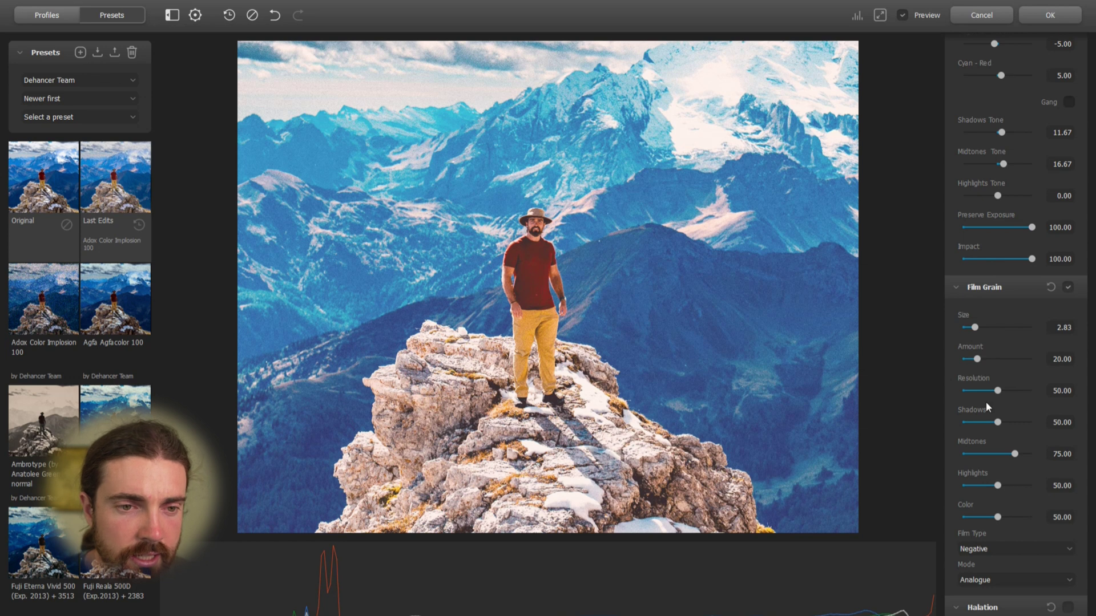
pyautogui.scroll(-3, 991, 405)
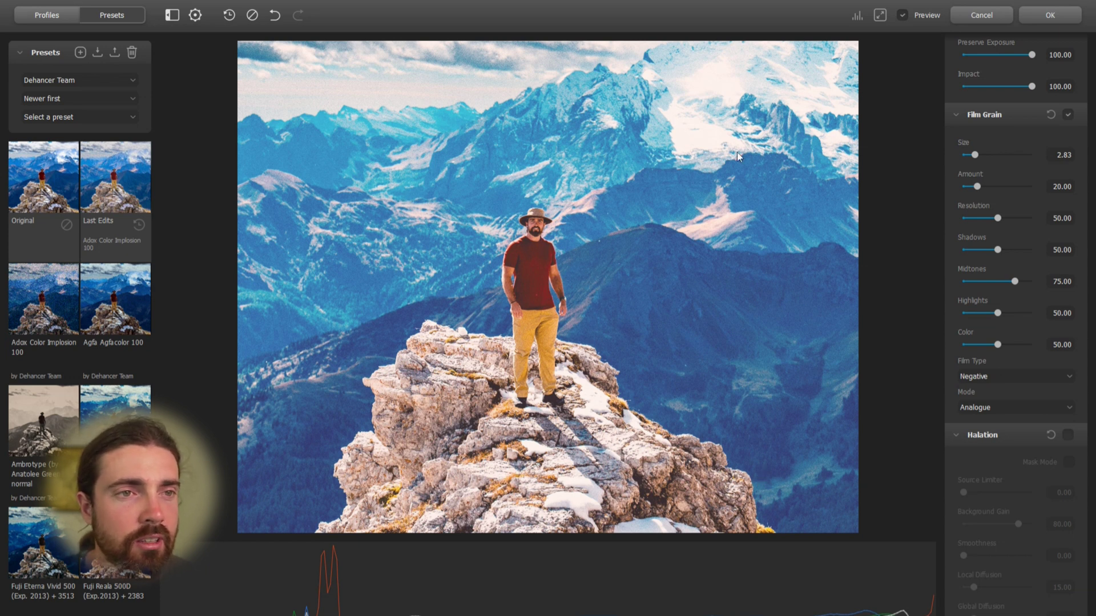
# Enable the Halation adjustment and compare the photo with and without it on closer views of the mountains and the man
pyautogui.click(1067, 436)
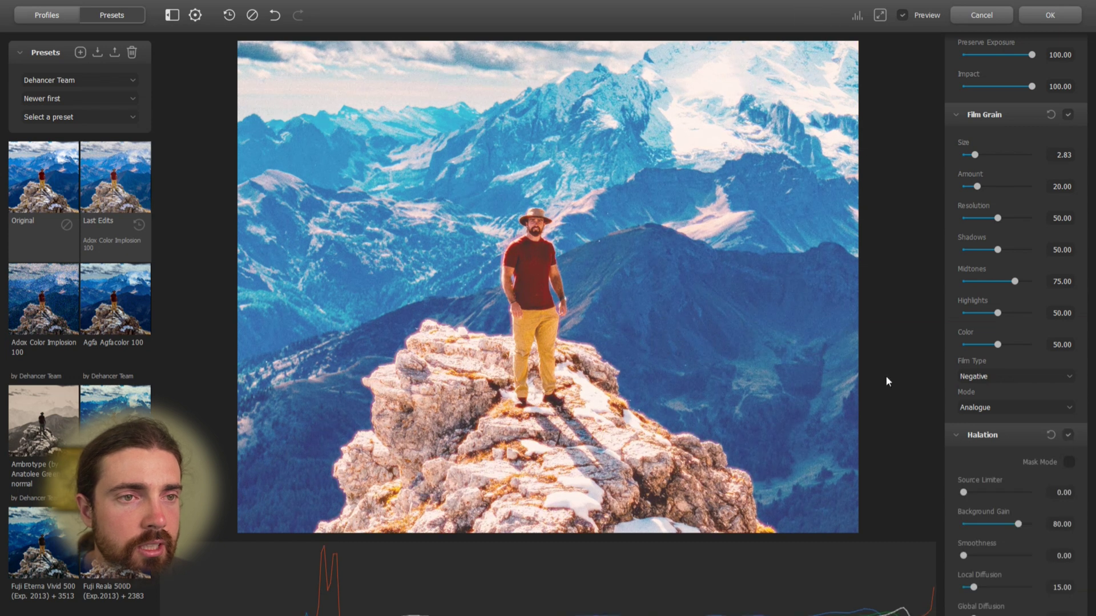
pyautogui.scroll(5, 746, 103)
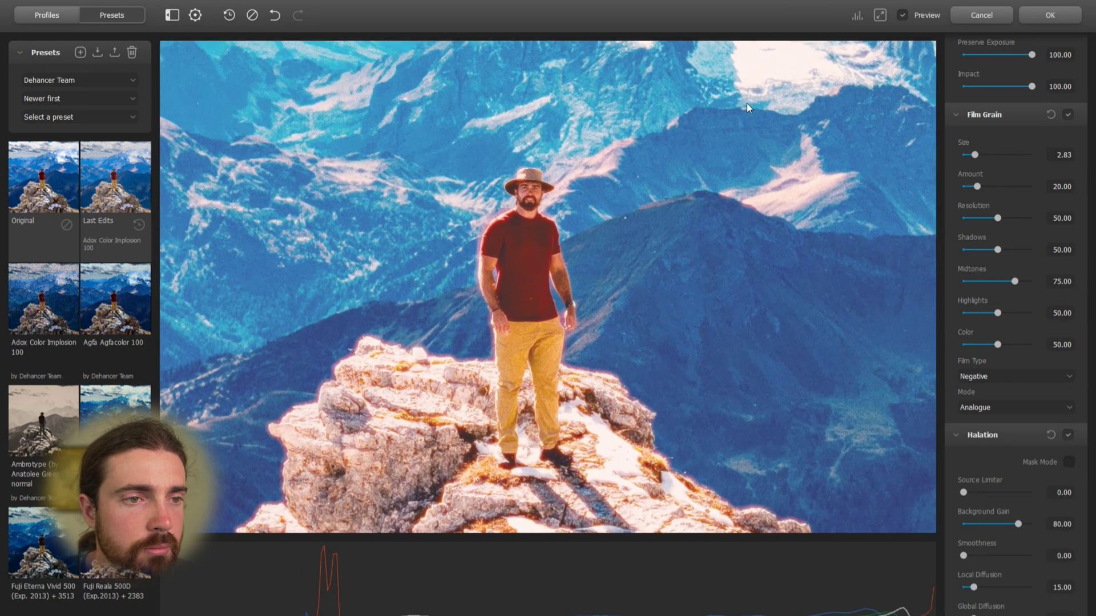
pyautogui.scroll(2, 594, 362)
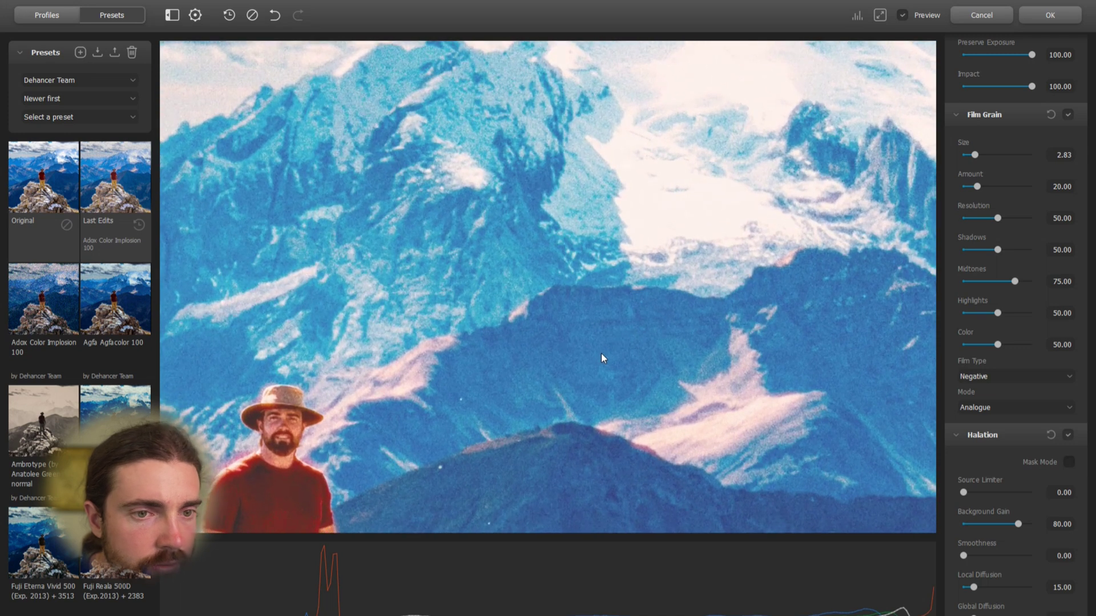
pyautogui.click(1067, 435)
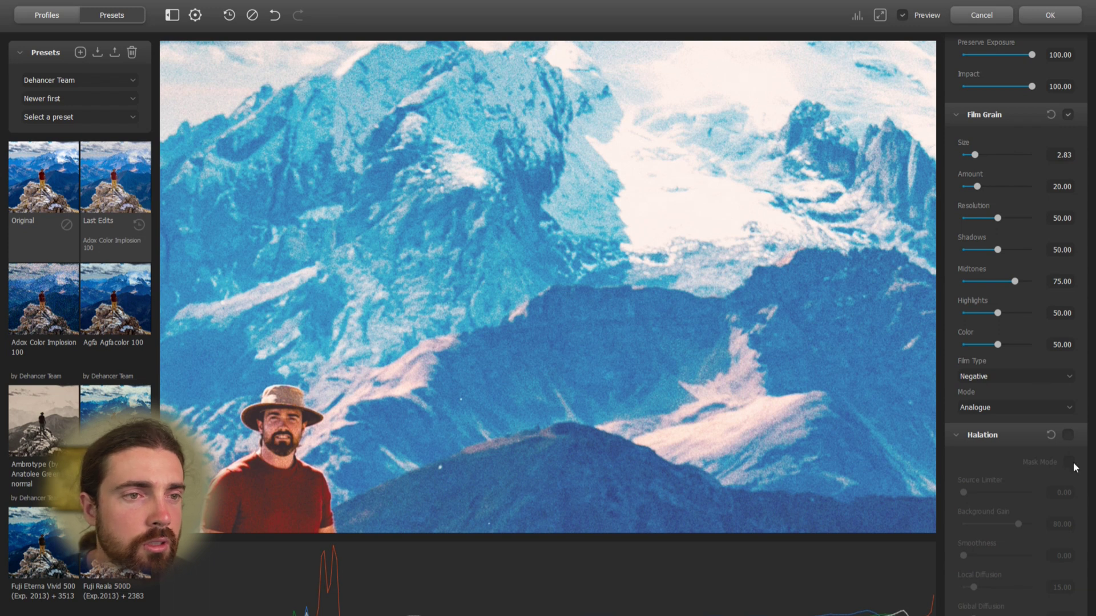
pyautogui.click(1070, 435)
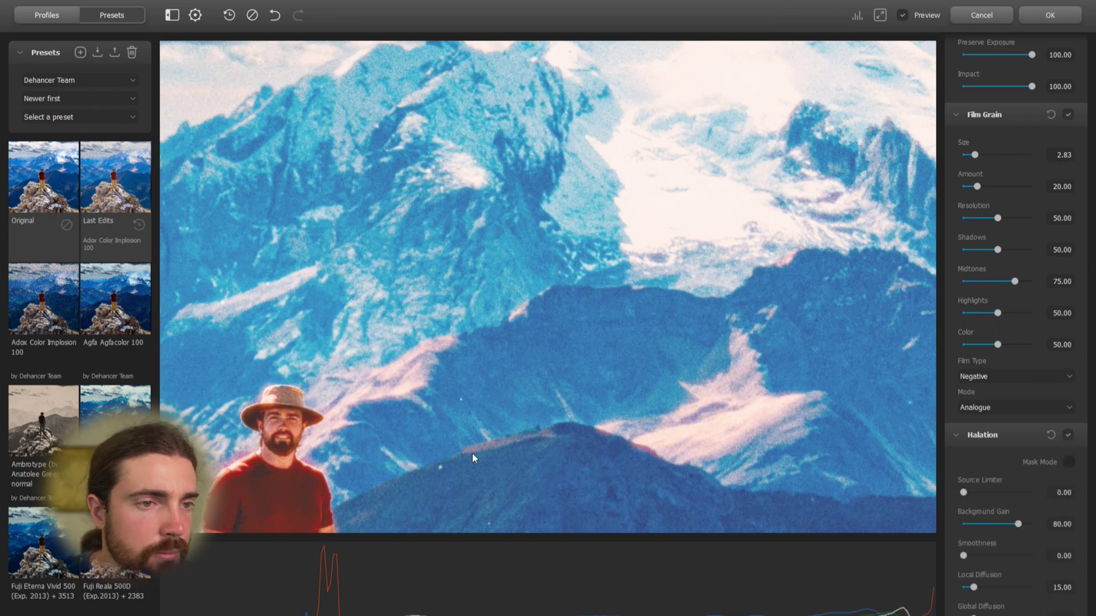
pyautogui.moveTo(473, 455); pyautogui.dragTo(773, 239)
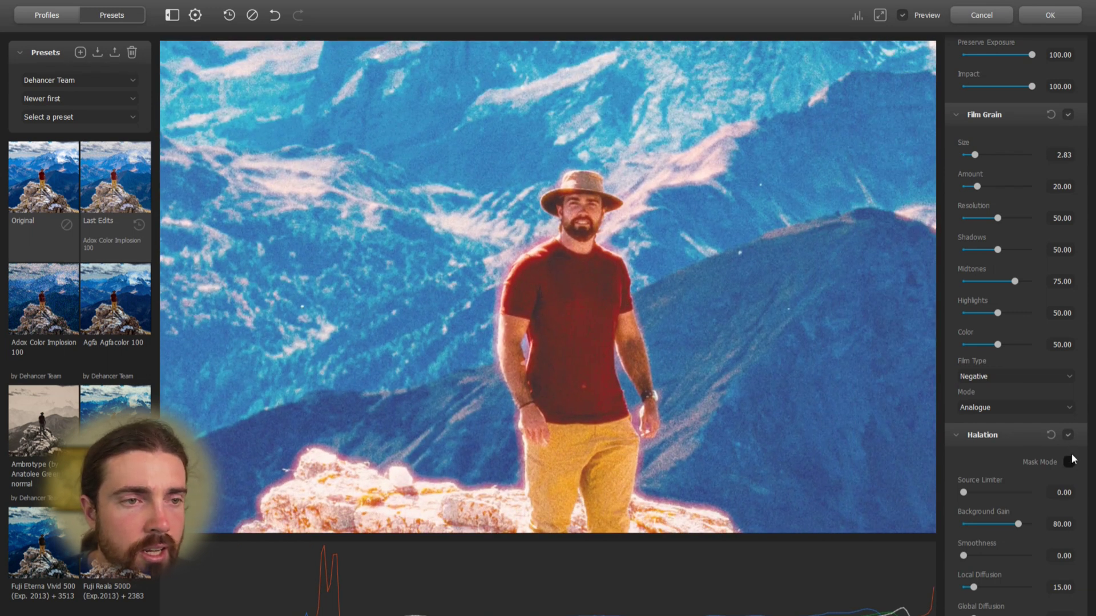
pyautogui.click(1068, 435)
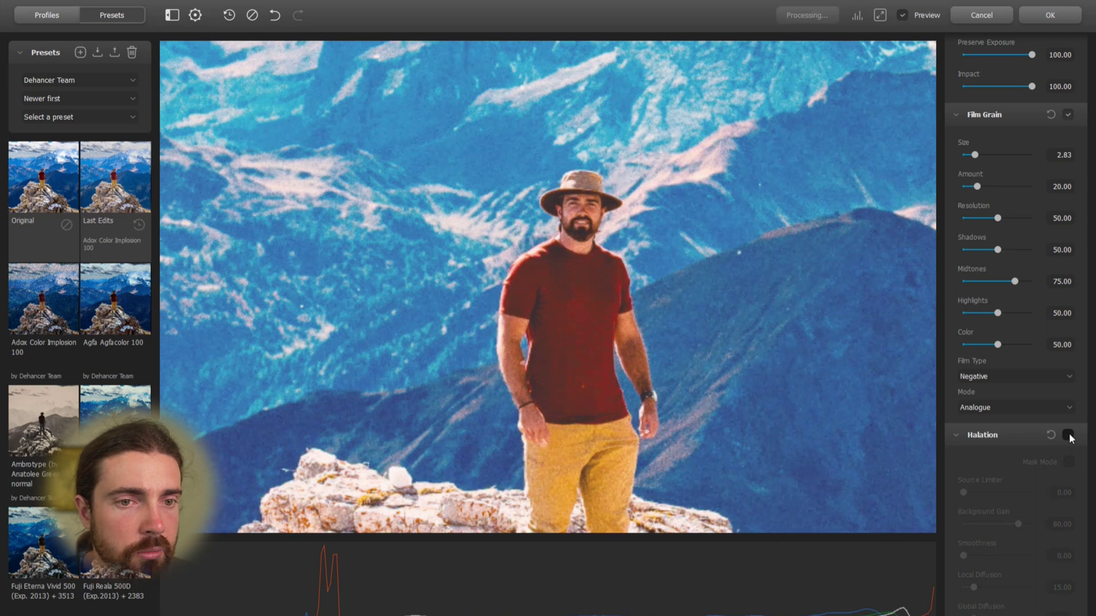
pyautogui.click(1068, 434)
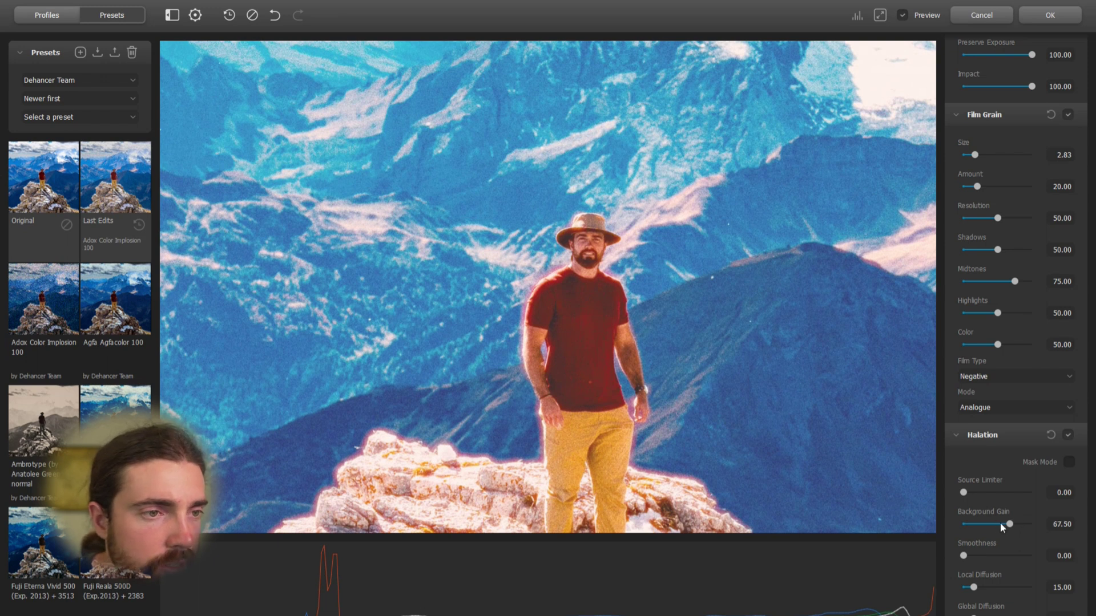
# Set the Halation Background Gain to 30.00 and Amplify to 18.33
pyautogui.moveTo(1002, 524); pyautogui.dragTo(984, 525)
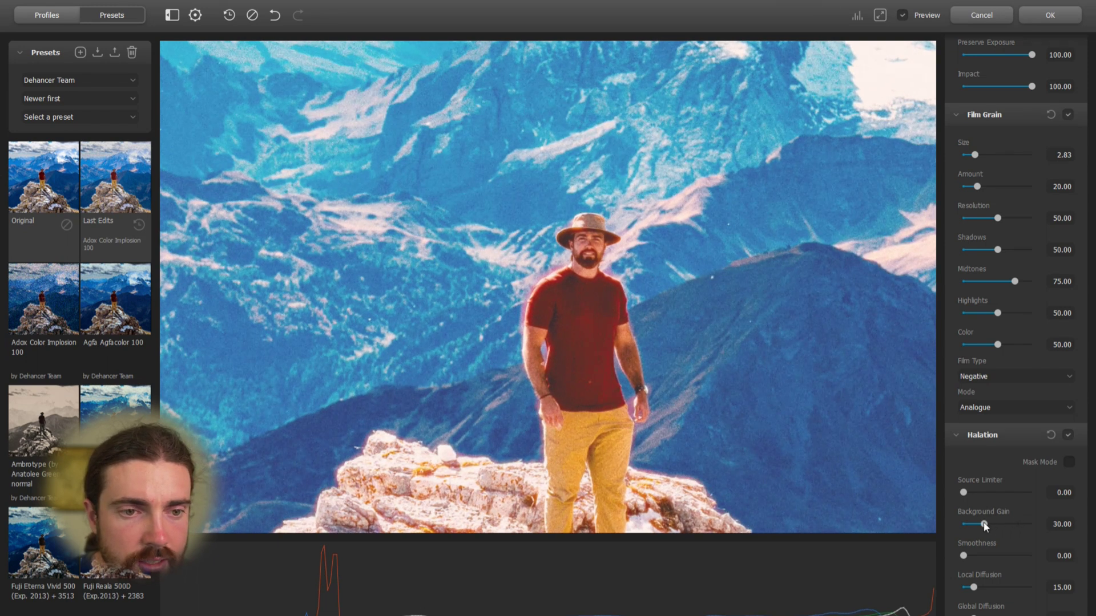
pyautogui.scroll(-3, 985, 526)
pyautogui.moveTo(992, 549); pyautogui.dragTo(969, 549)
pyautogui.moveTo(972, 548); pyautogui.dragTo(977, 548)
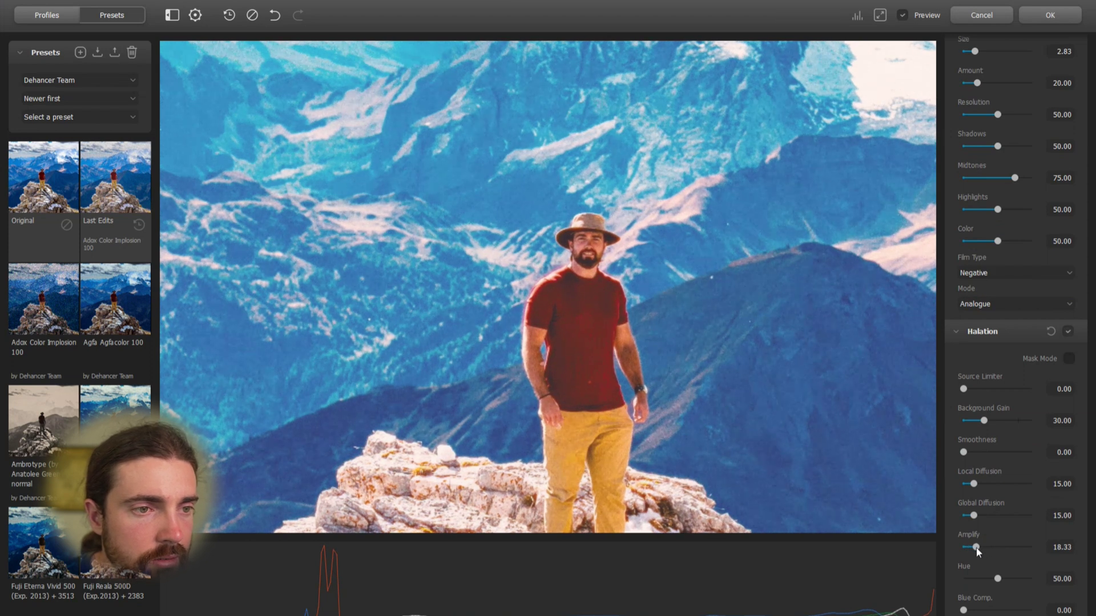
pyautogui.scroll(-3, 988, 536)
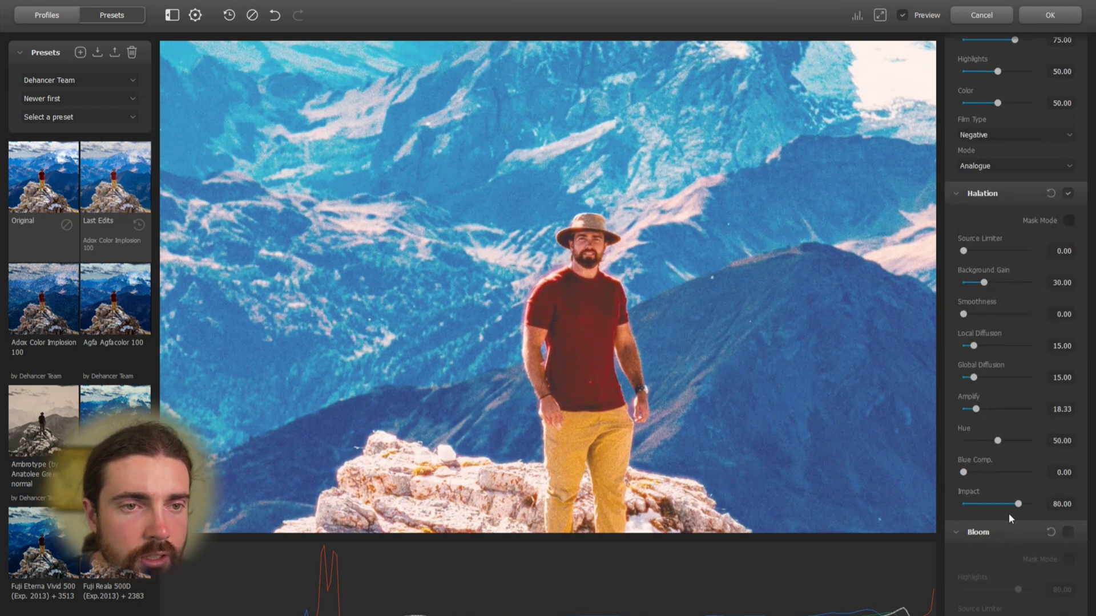
# Try the Bloom adjustment, compare the whole photo with and without it, and turn it off
pyautogui.scroll(-5, 1018, 509)
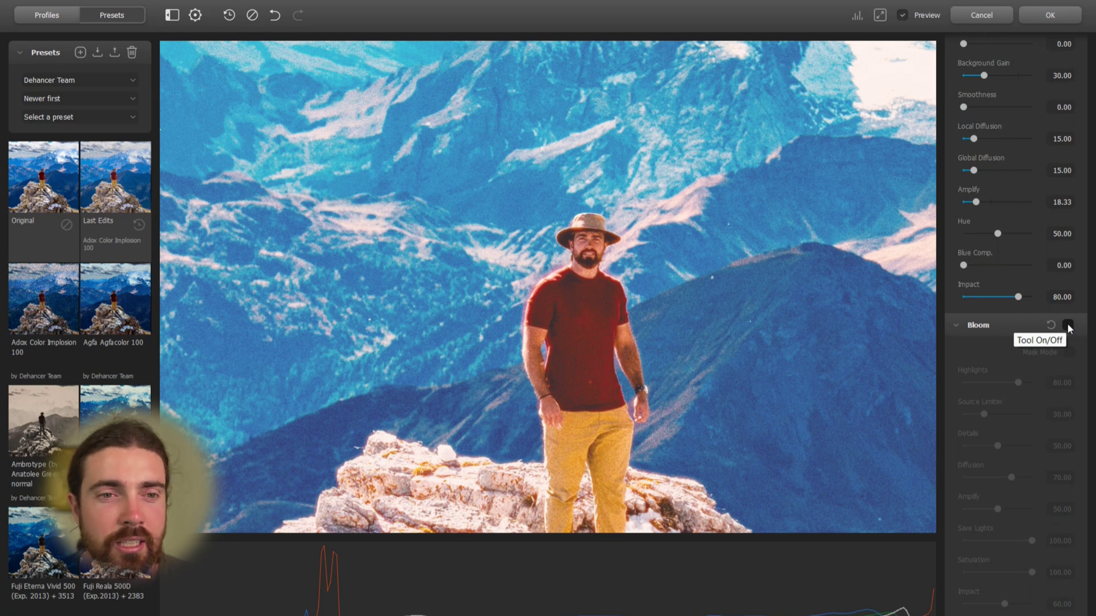
pyautogui.click(1067, 324)
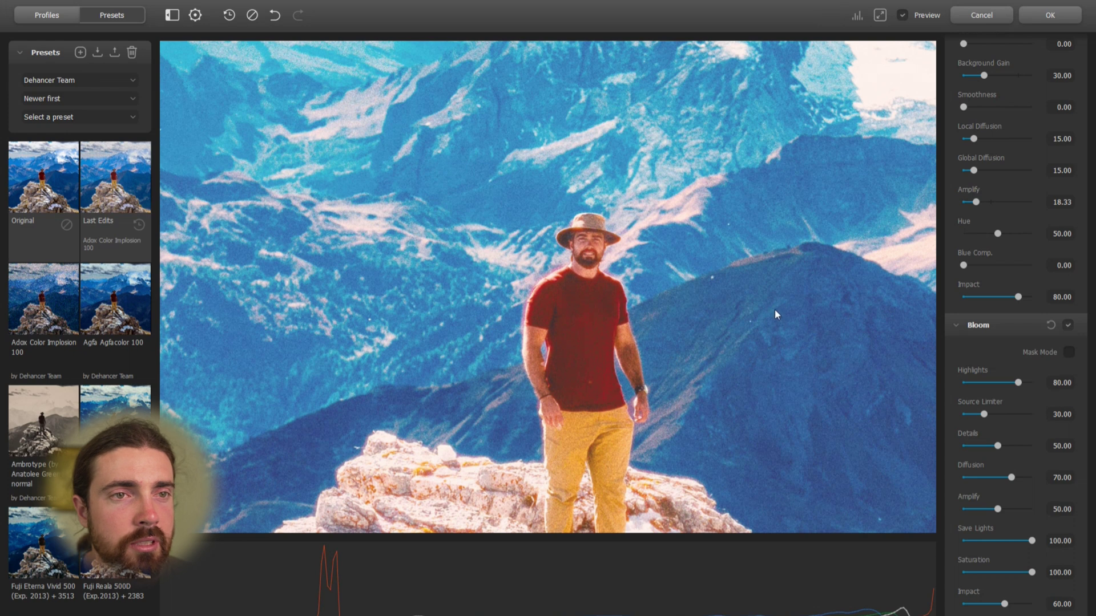
pyautogui.click(881, 15)
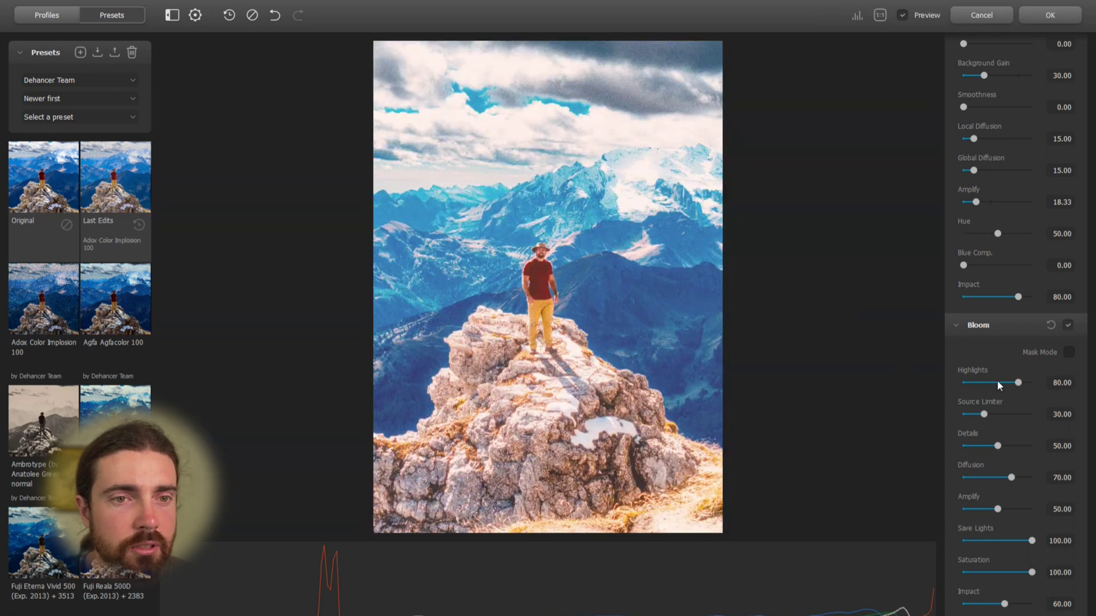
pyautogui.click(1068, 324)
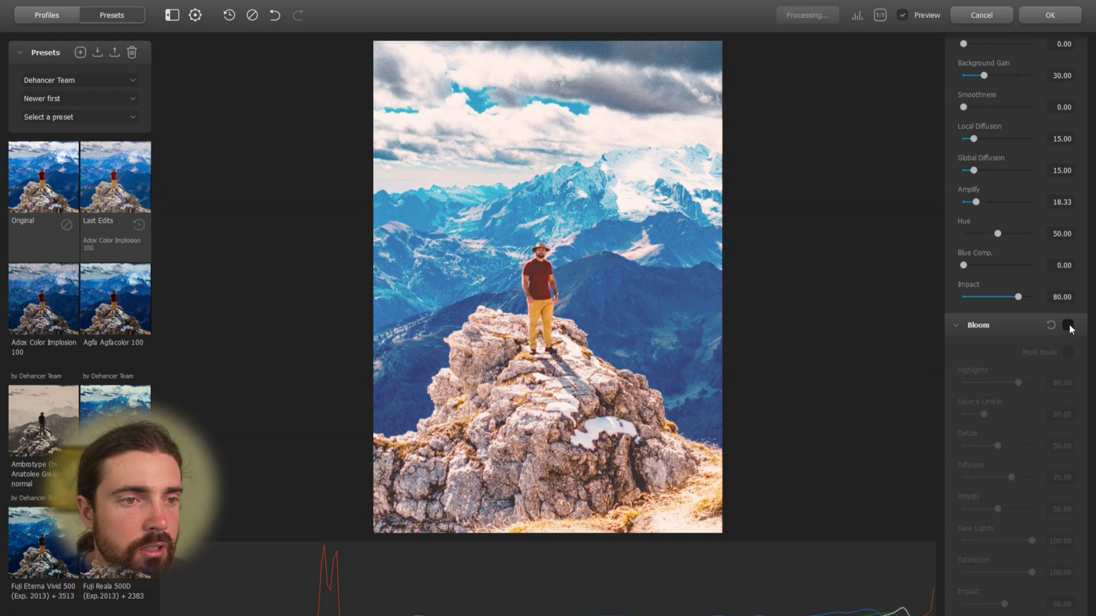
pyautogui.click(1068, 325)
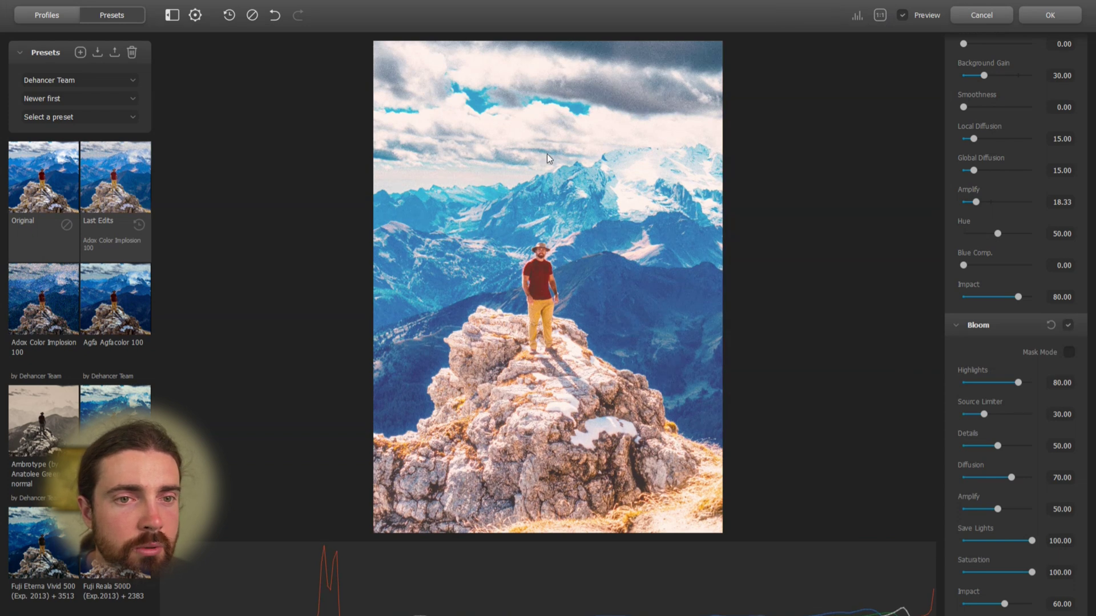
pyautogui.click(1069, 327)
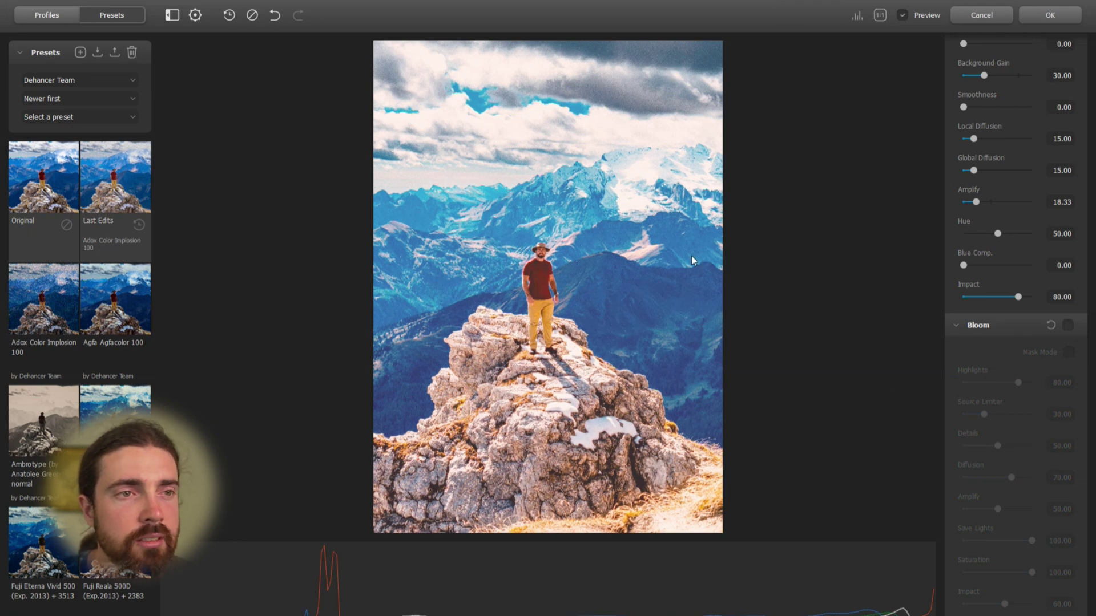
# Lower the Film Grain Size to 1.92 and Amount to 14.17 after checking the sky up close
pyautogui.click(654, 64)
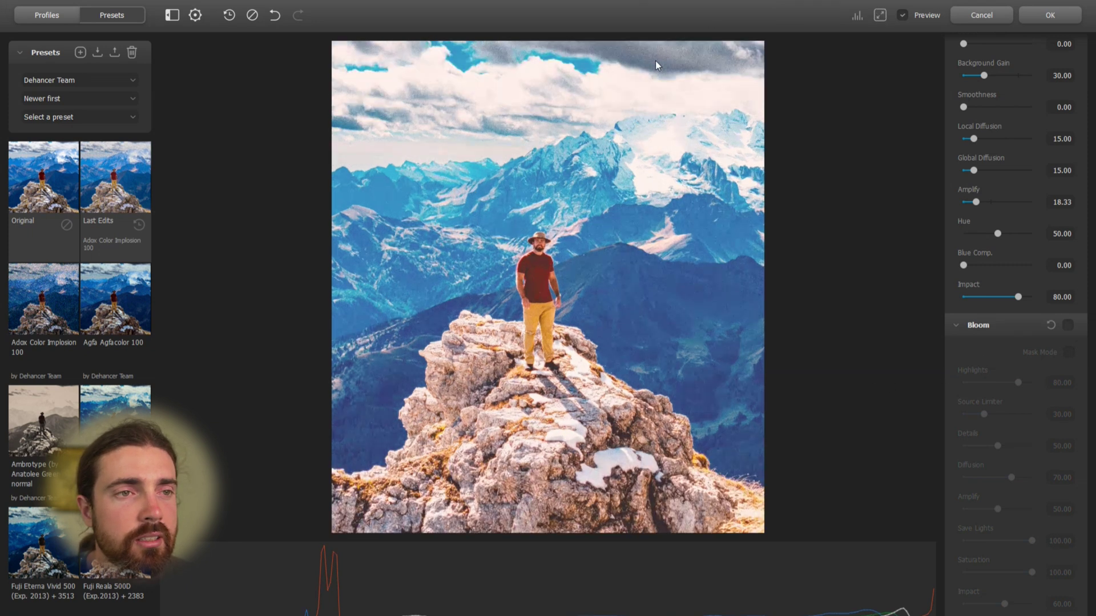
pyautogui.scroll(3, 727, 238)
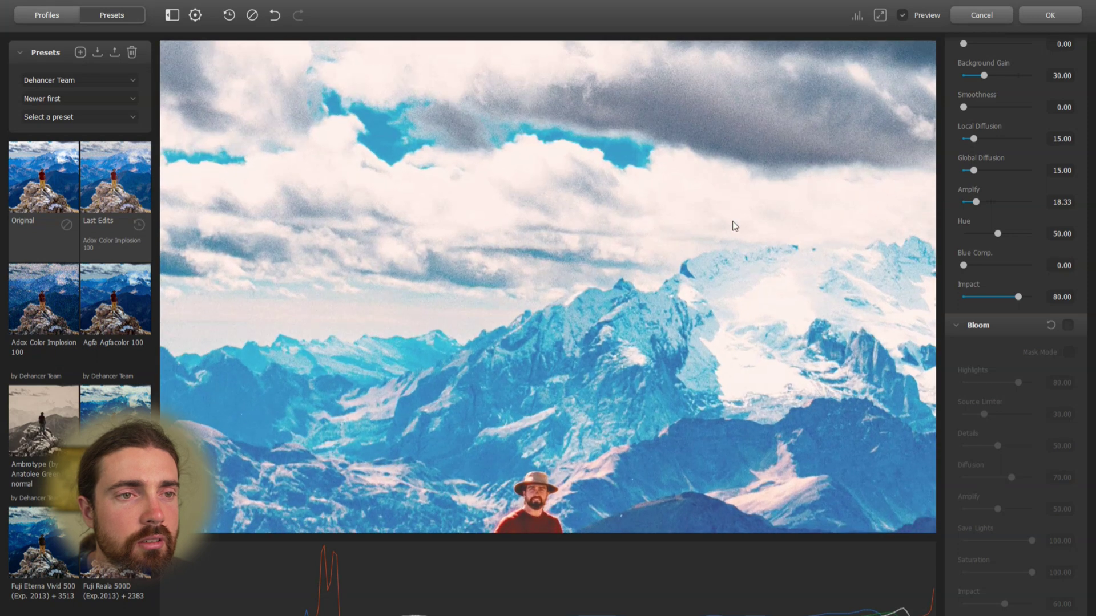
pyautogui.click(878, 17)
pyautogui.scroll(5, 1019, 242)
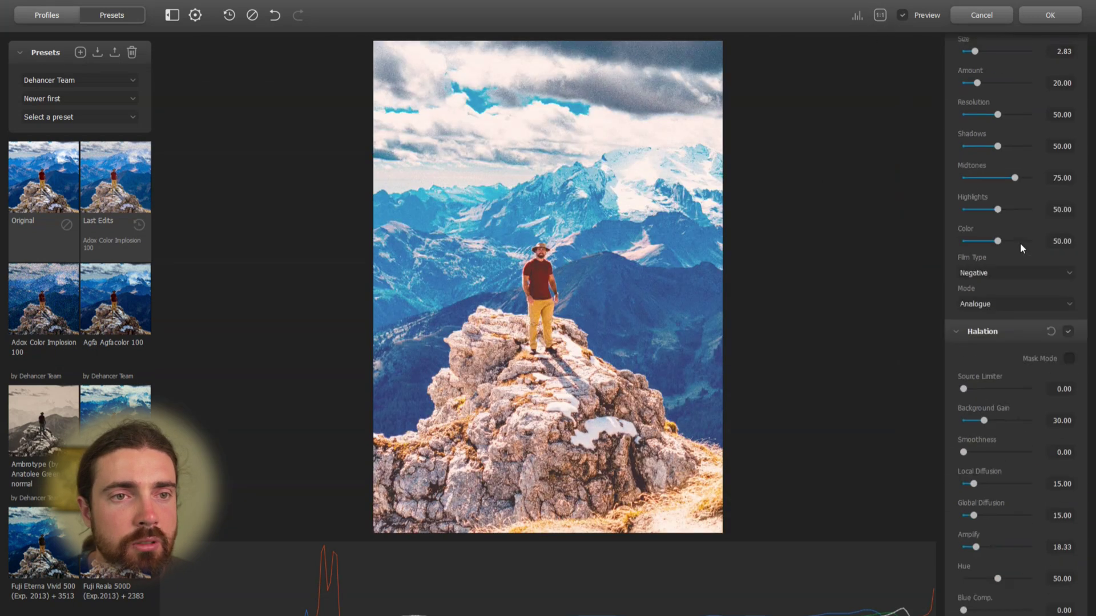
pyautogui.scroll(3, 1019, 242)
pyautogui.moveTo(975, 155); pyautogui.dragTo(974, 189)
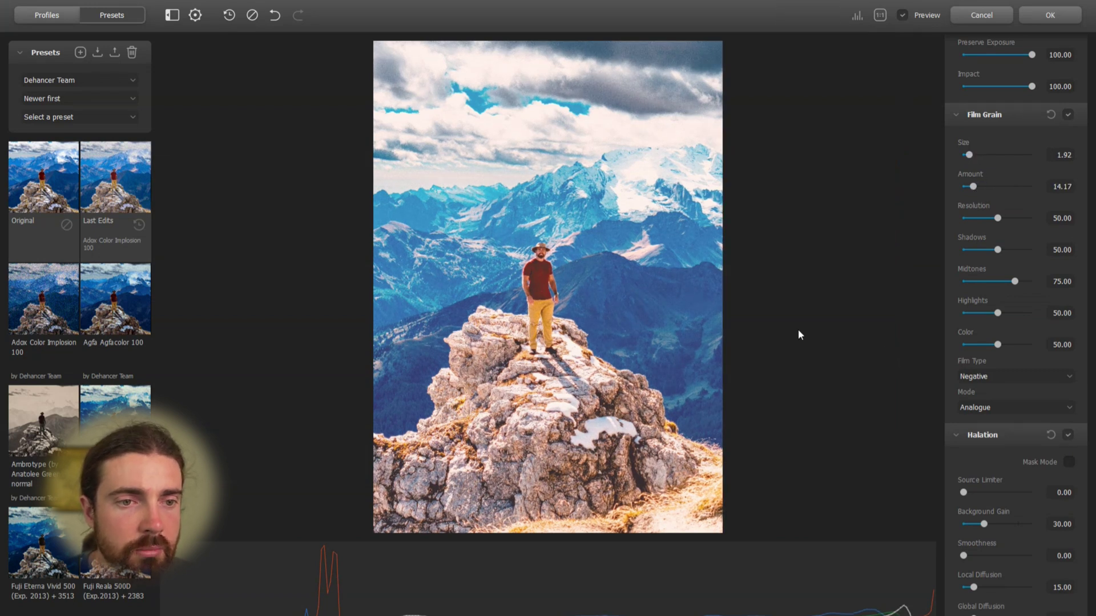
# Enable the Vignette adjustment with its default settings
pyautogui.scroll(1, 853, 392)
pyautogui.scroll(-10, 1006, 420)
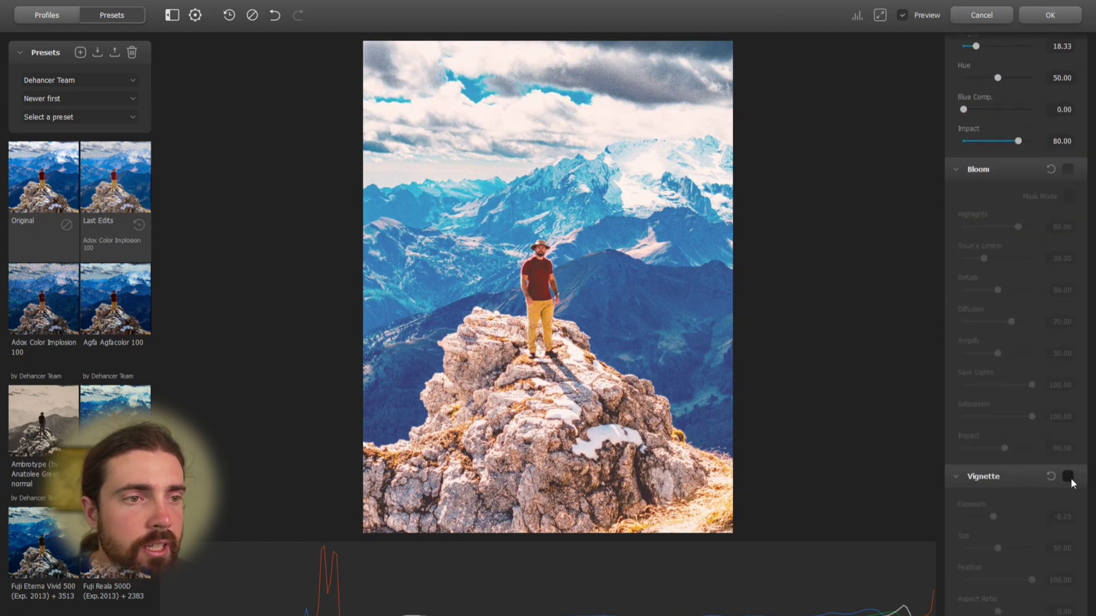
pyautogui.click(1069, 478)
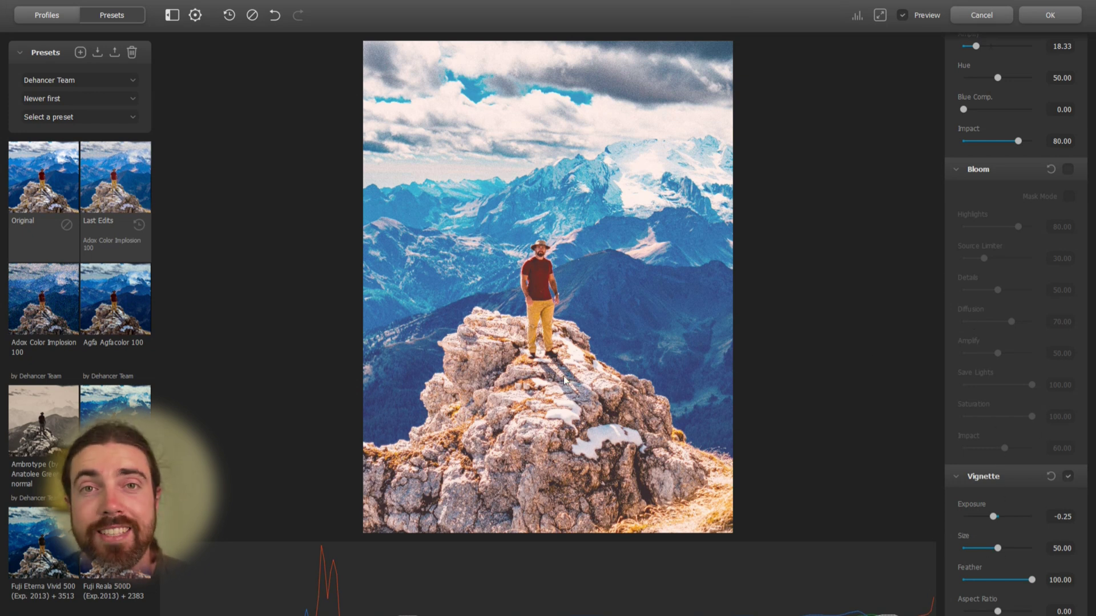
# Apply the Dehancer look and check the edited photo in the Lightroom Library at 100% and in full view
pyautogui.click(1035, 18)
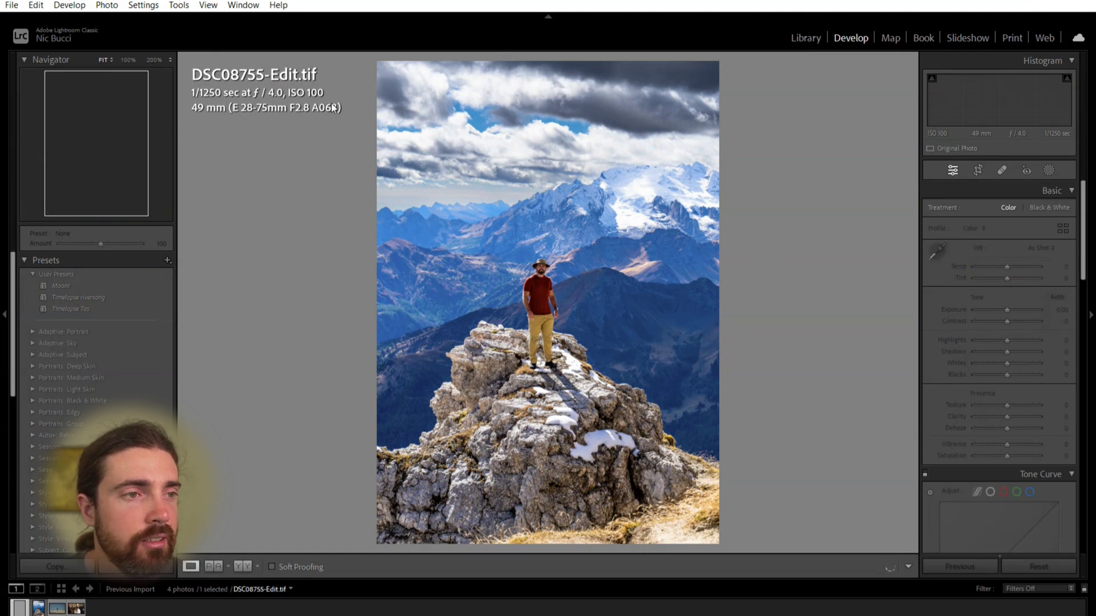
pyautogui.click(805, 38)
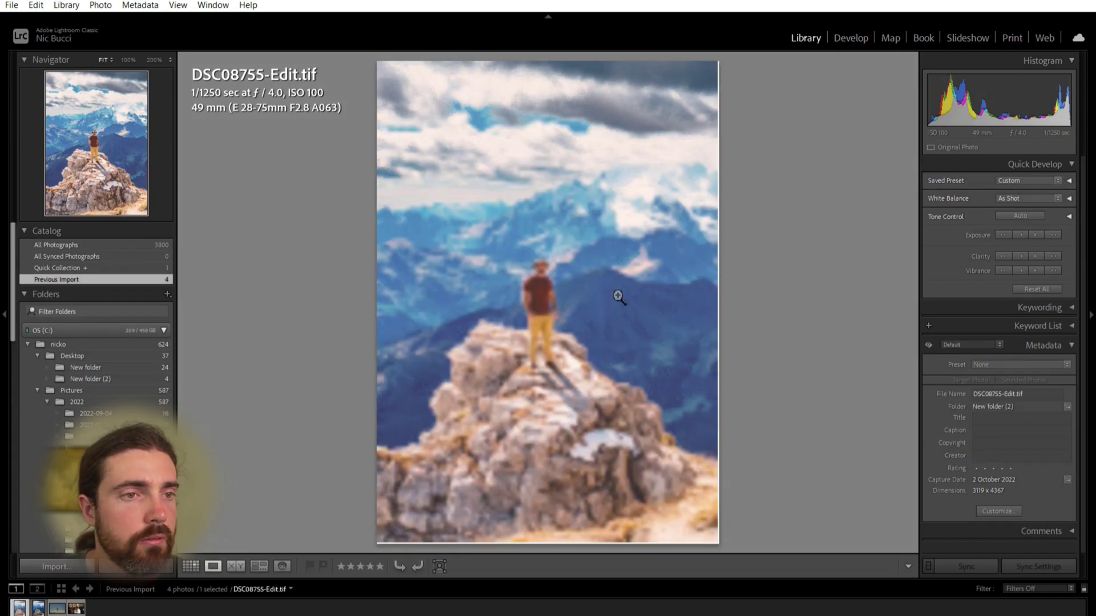
pyautogui.click(543, 272)
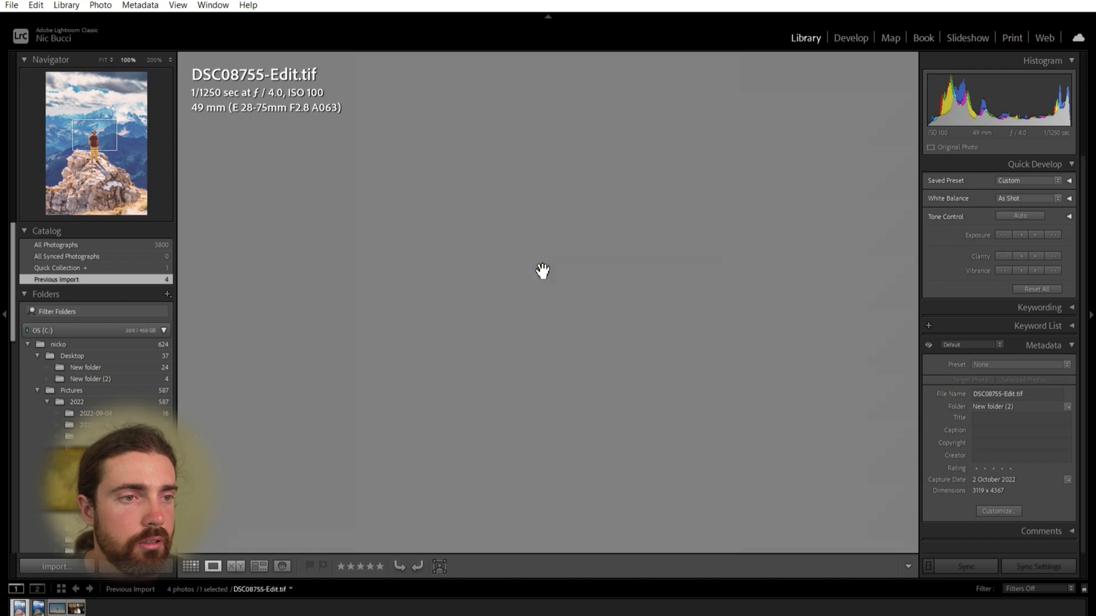
pyautogui.click(552, 293)
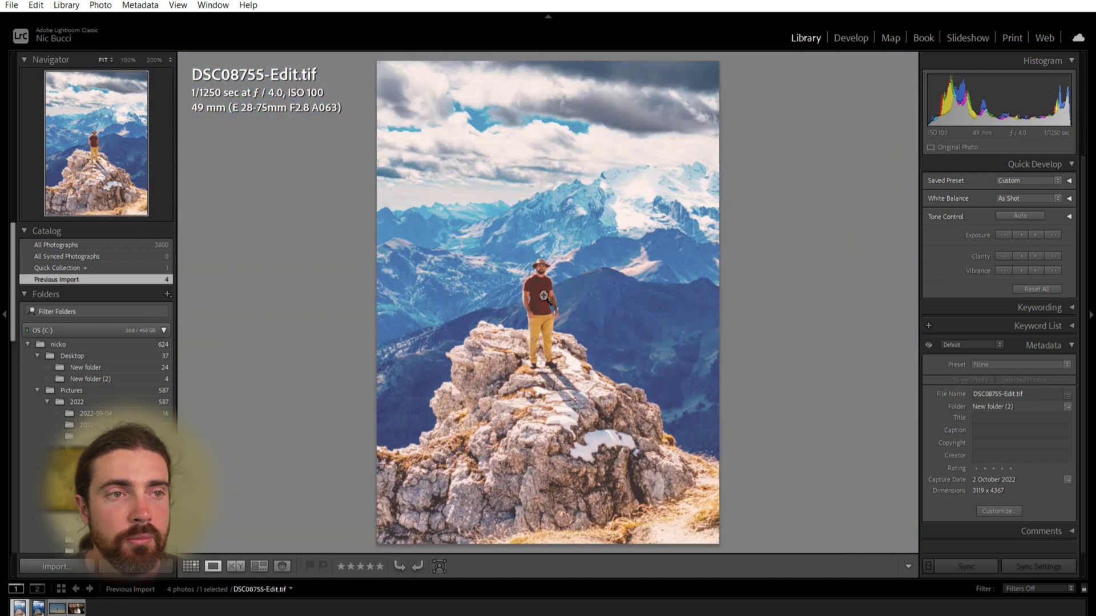